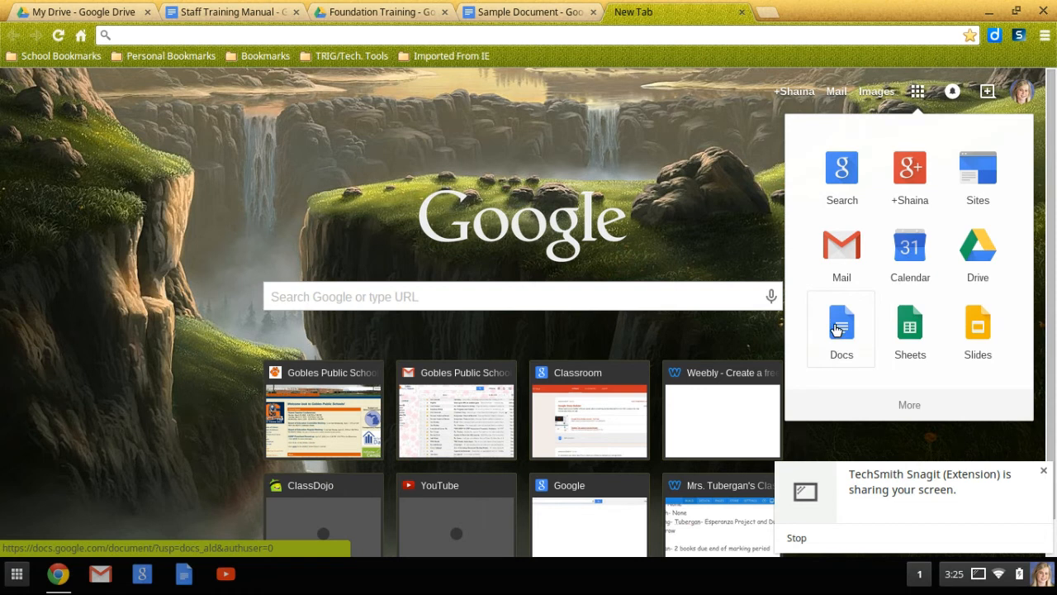
# Go to Google Drive and create a new Google Docs document
pyautogui.click(1004, 258)
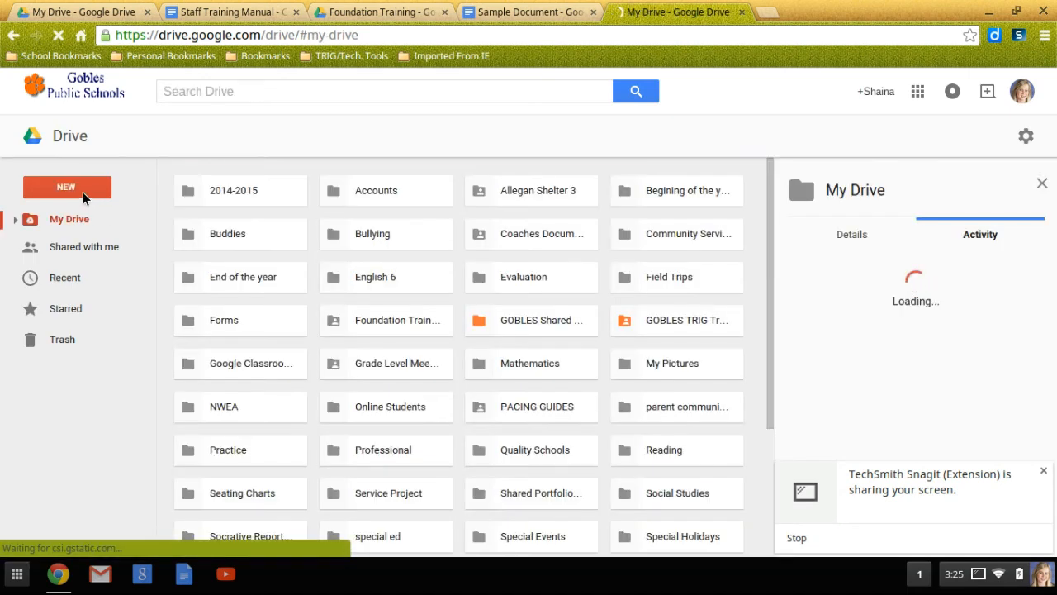
pyautogui.click(82, 196)
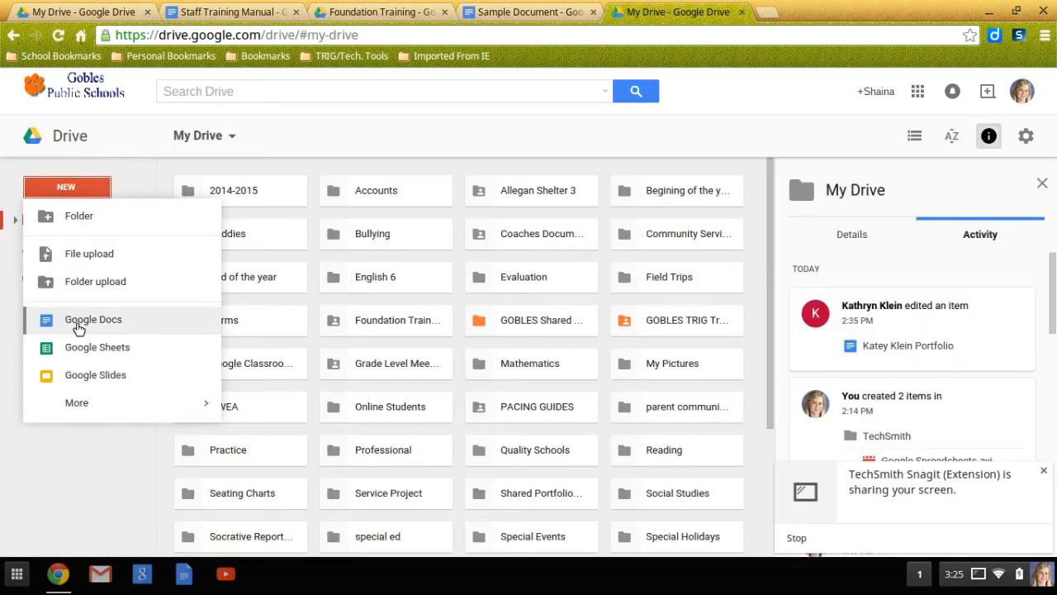
pyautogui.click(101, 322)
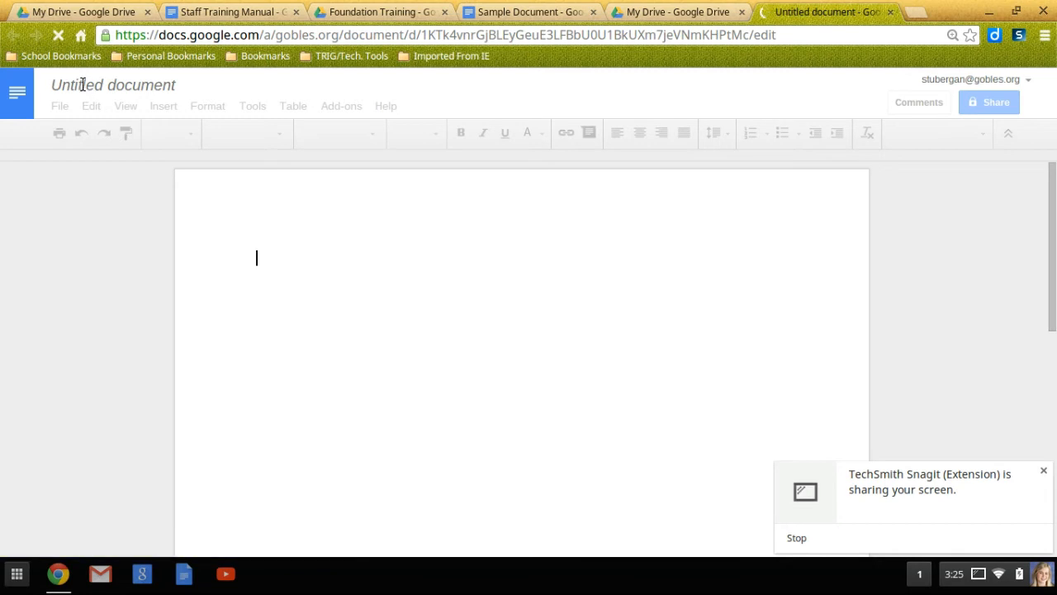
# Rename the untitled document as "Example 1"
pyautogui.click(83, 86)
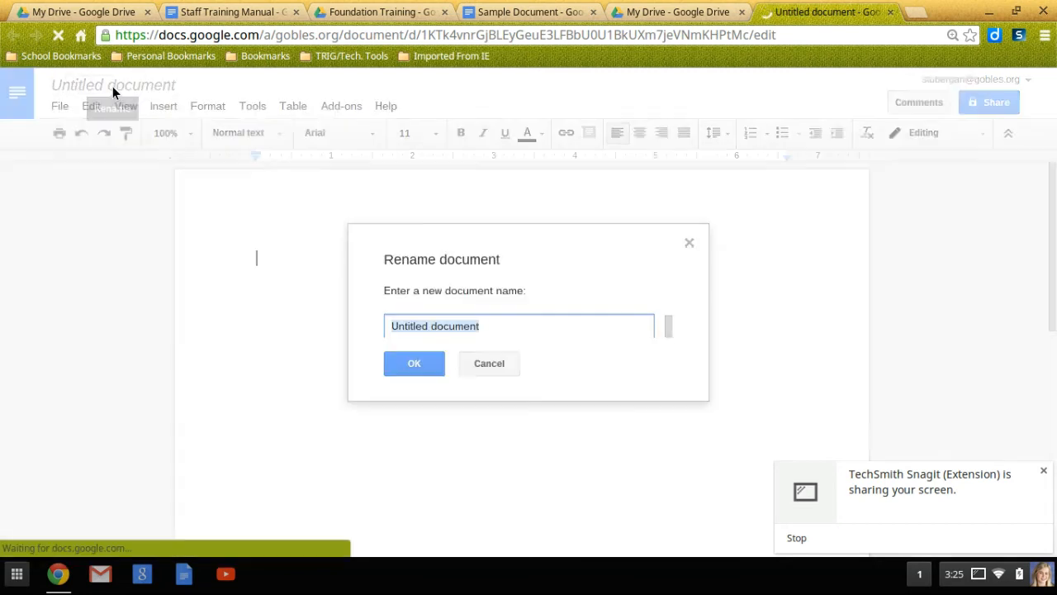
pyautogui.write('Example 1')
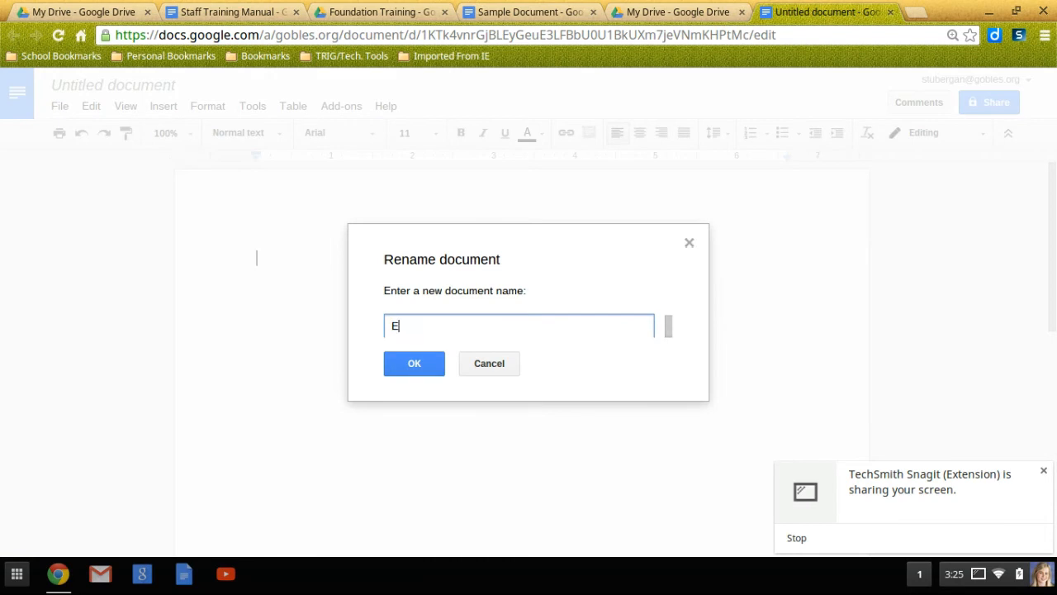
pyautogui.click(399, 374)
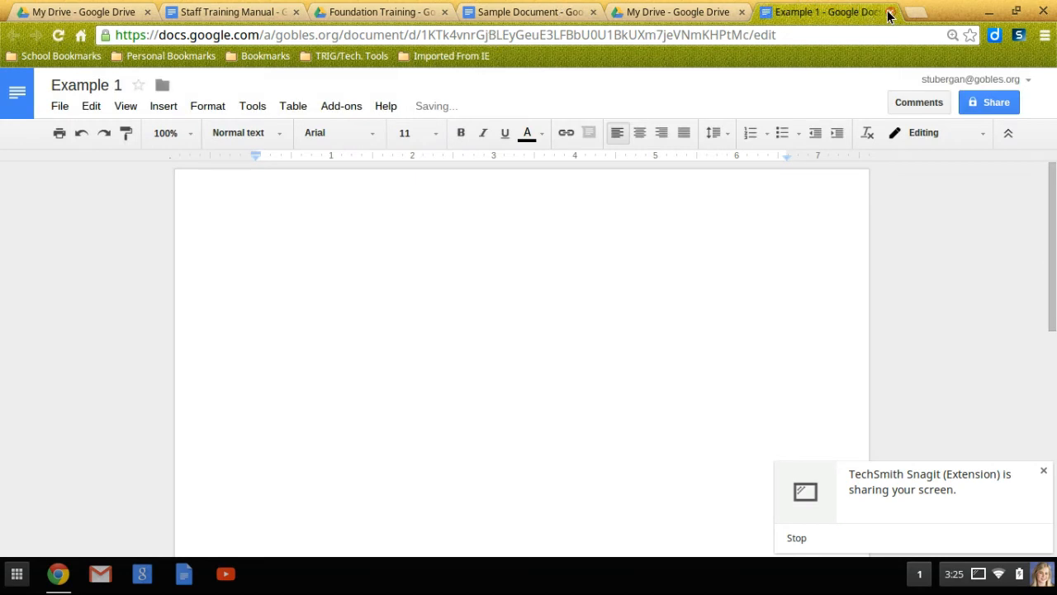
# Switch to the open Sample Document and examine its question and answer text and the two toilet roll pictures
pyautogui.click(527, 13)
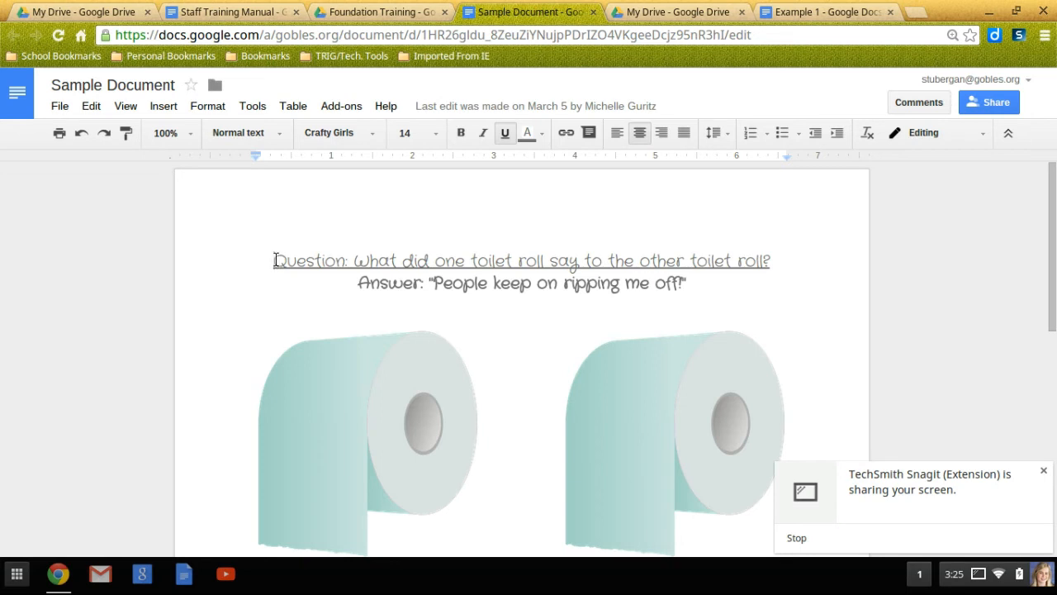
pyautogui.moveTo(275, 260); pyautogui.dragTo(584, 262)
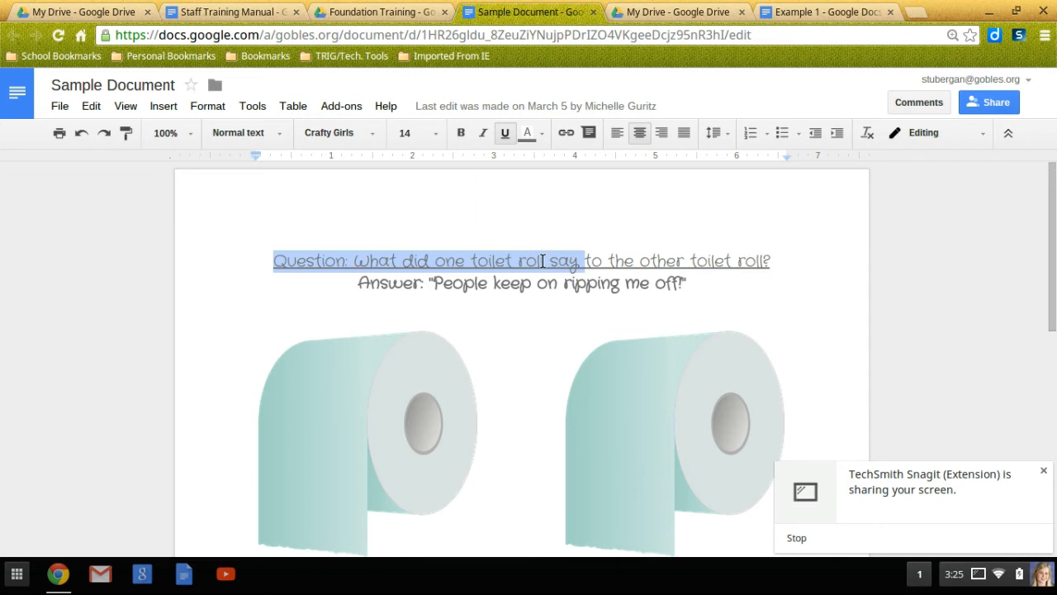
pyautogui.scroll(-1, 477, 371)
pyautogui.click(330, 277)
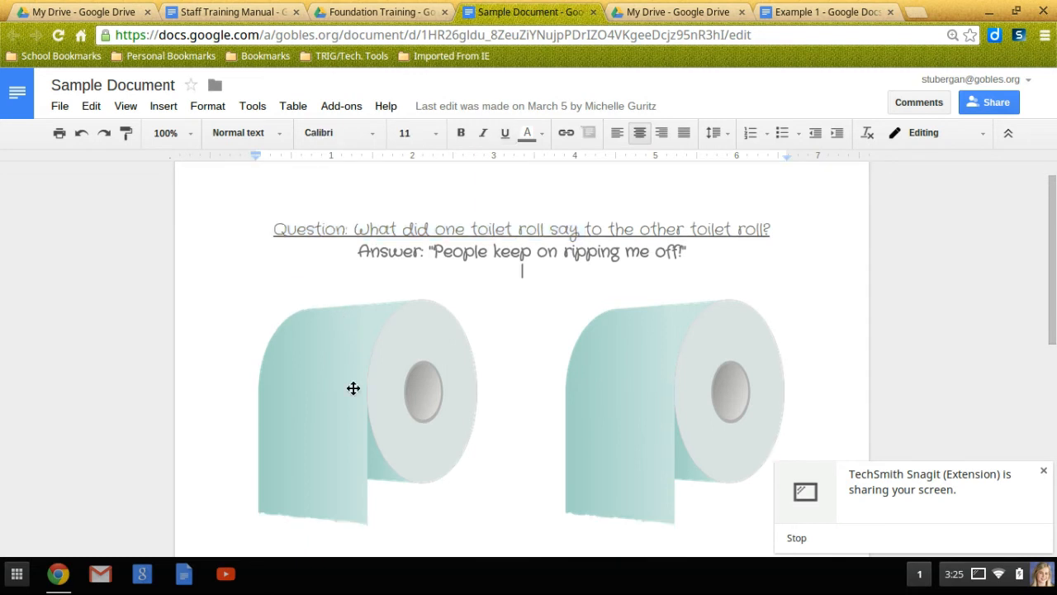
pyautogui.scroll(-2, 354, 385)
pyautogui.click(359, 318)
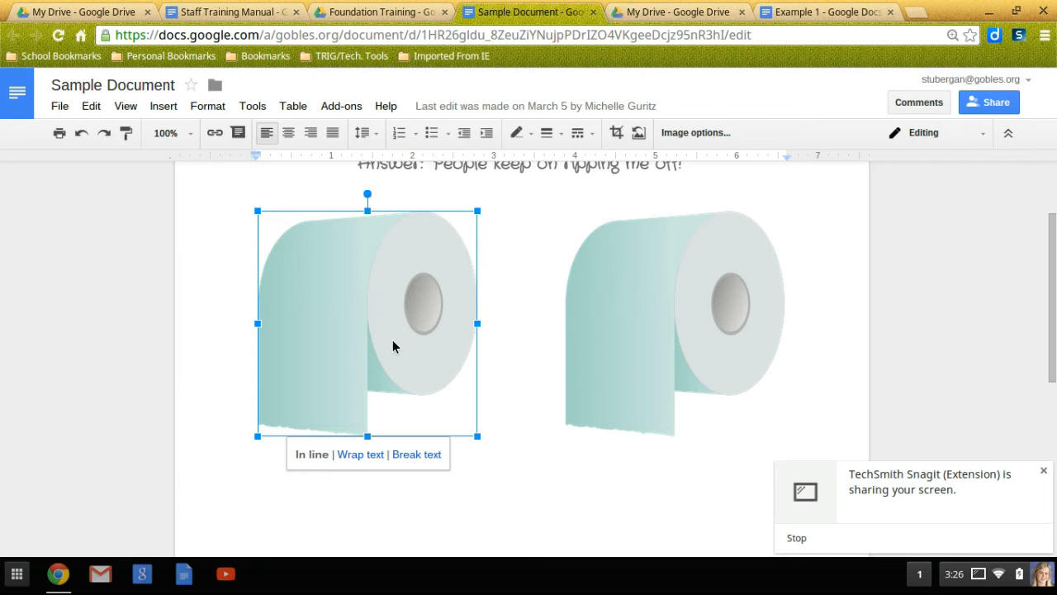
pyautogui.scroll(3, 389, 339)
pyautogui.click(299, 247)
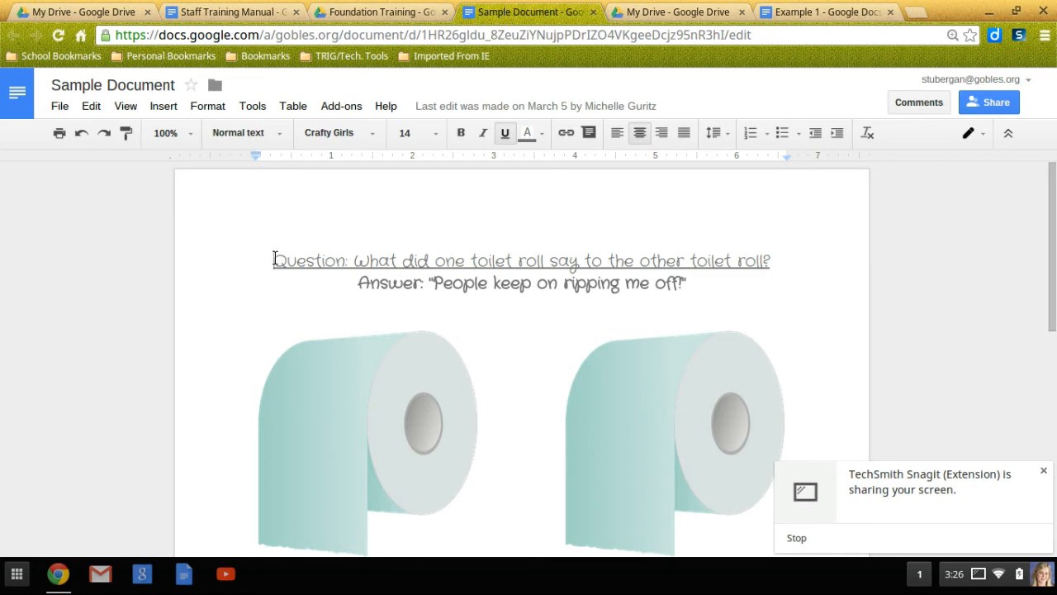
pyautogui.moveTo(274, 260); pyautogui.dragTo(686, 408)
pyautogui.scroll(-3, 793, 424)
pyautogui.scroll(3, 685, 406)
pyautogui.scroll(-2, 686, 408)
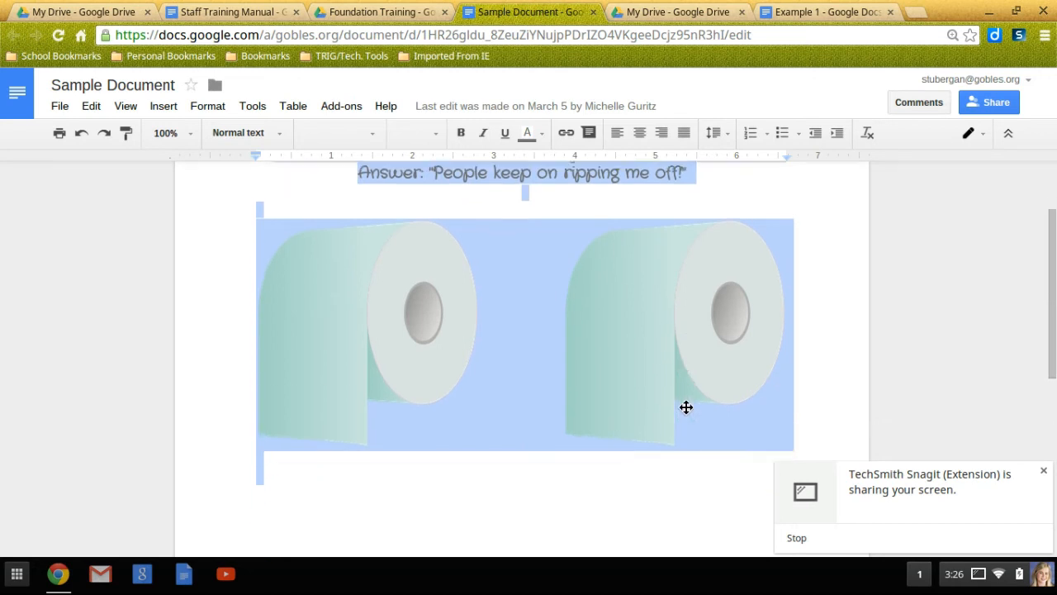
pyautogui.click(808, 423)
pyautogui.scroll(-2, 727, 425)
pyautogui.scroll(4, 623, 429)
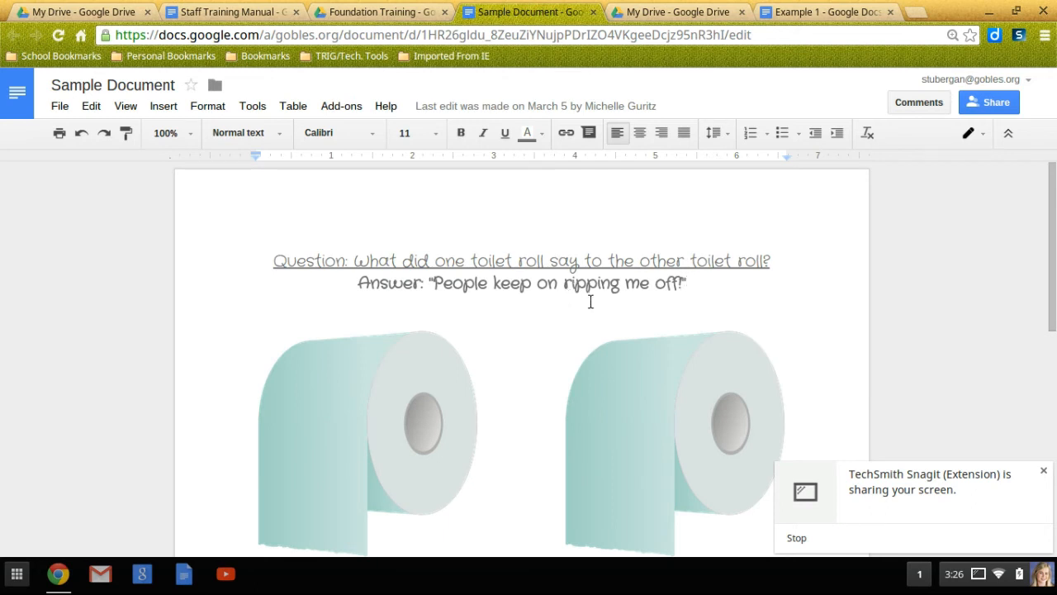
# Change the font of the question and answer lines to Cambria
pyautogui.moveTo(271, 262); pyautogui.dragTo(689, 283)
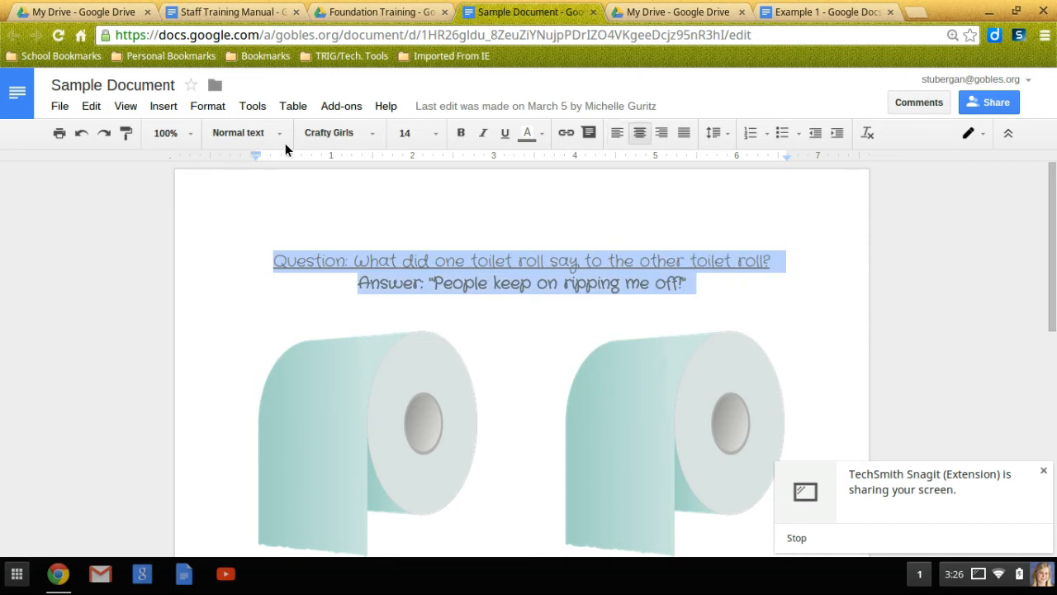
pyautogui.click(357, 137)
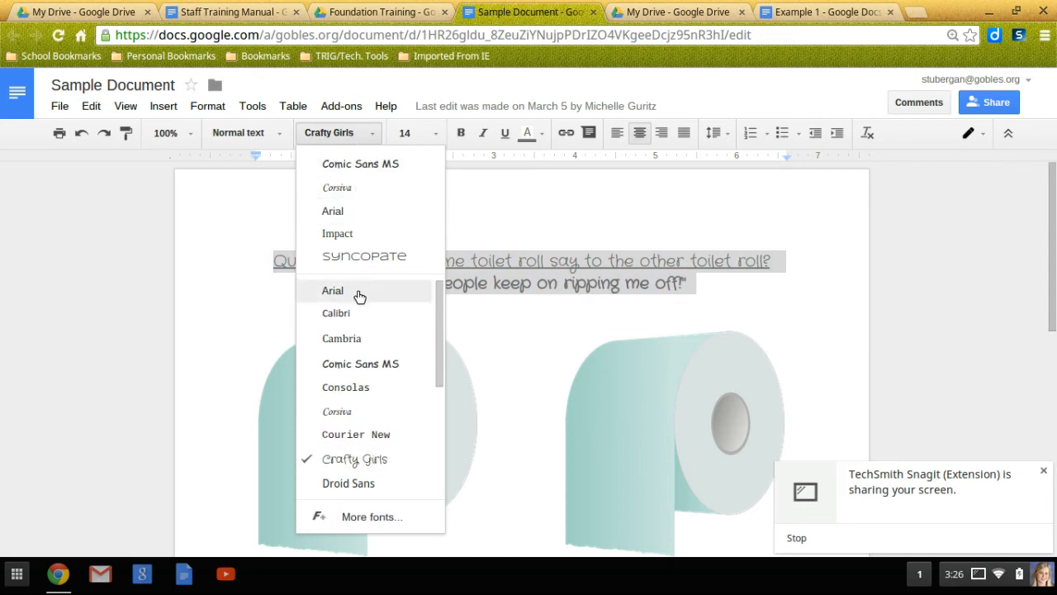
pyautogui.click(359, 339)
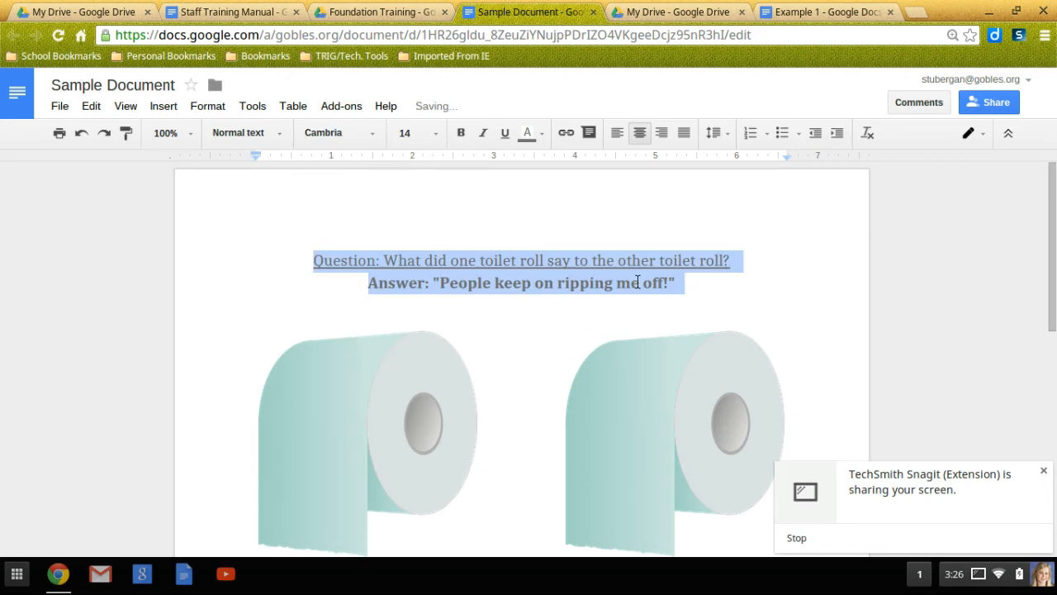
pyautogui.click(703, 290)
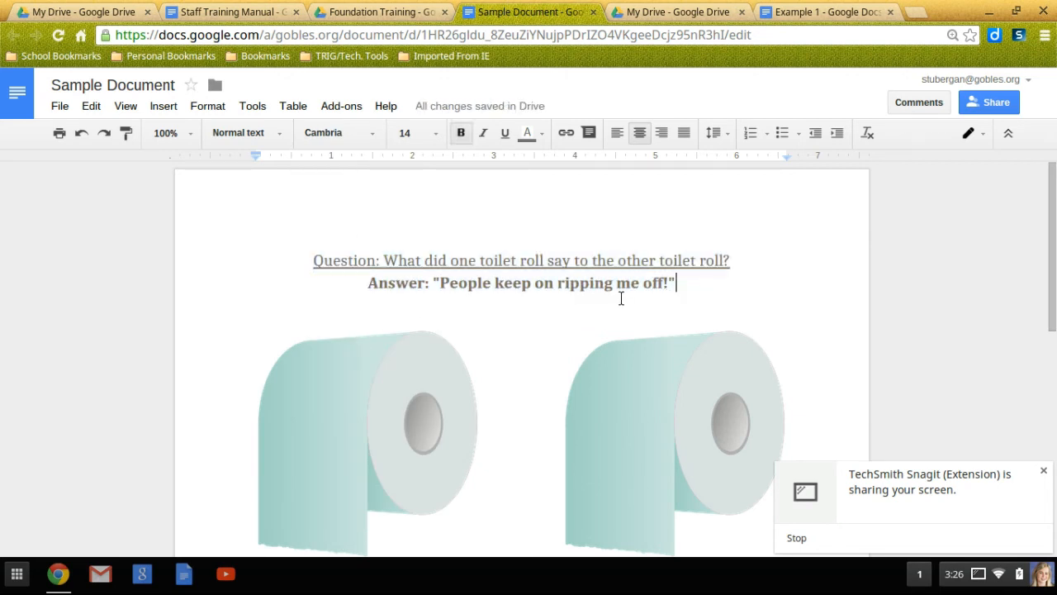
# Add a blank line below the answer and set its font to Arial, size 30
pyautogui.press('Return')
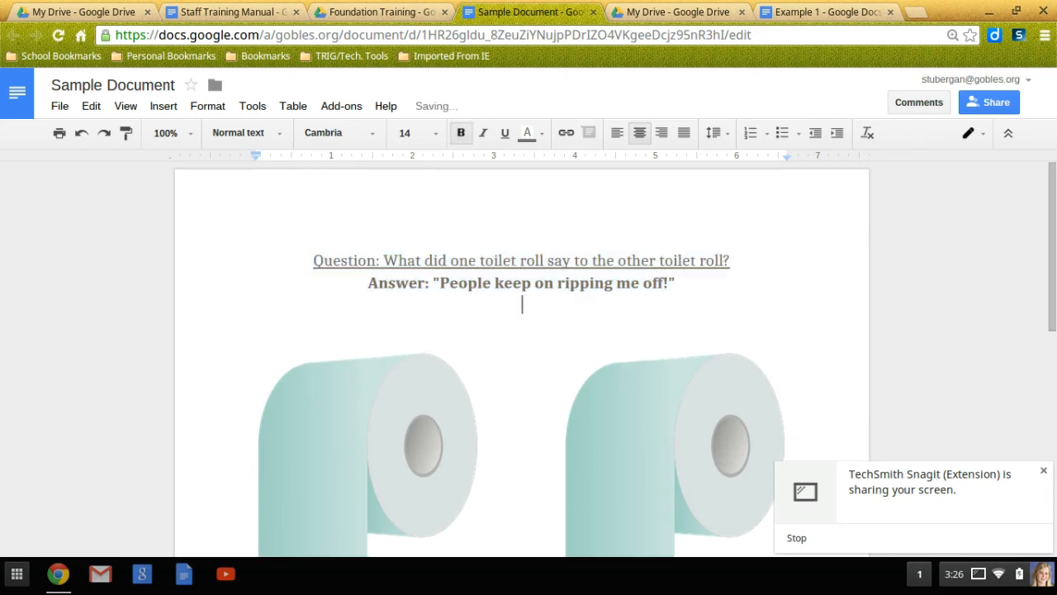
pyautogui.click(345, 132)
pyautogui.click(341, 235)
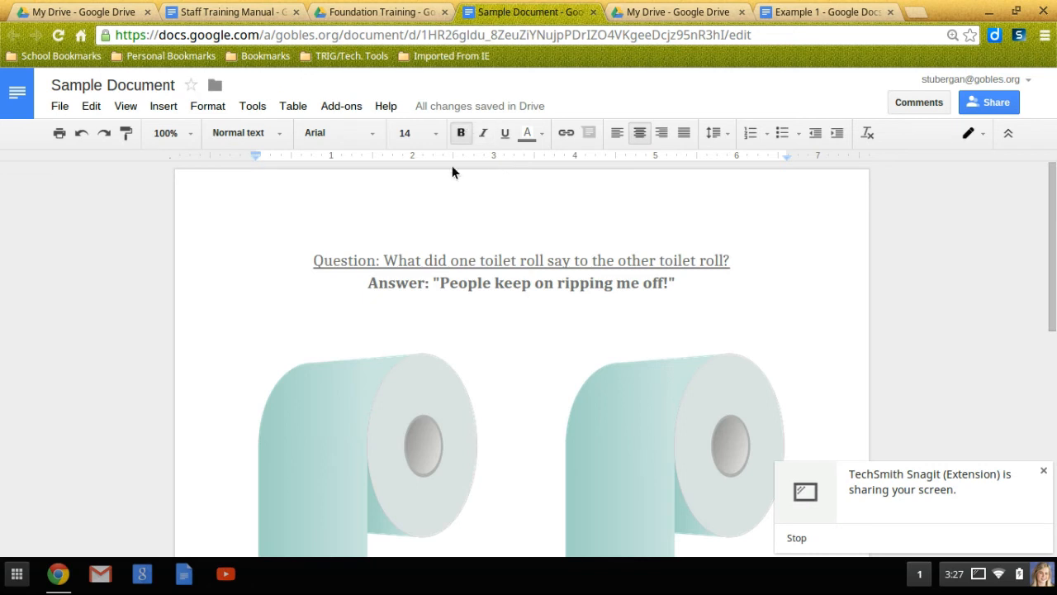
pyautogui.click(434, 136)
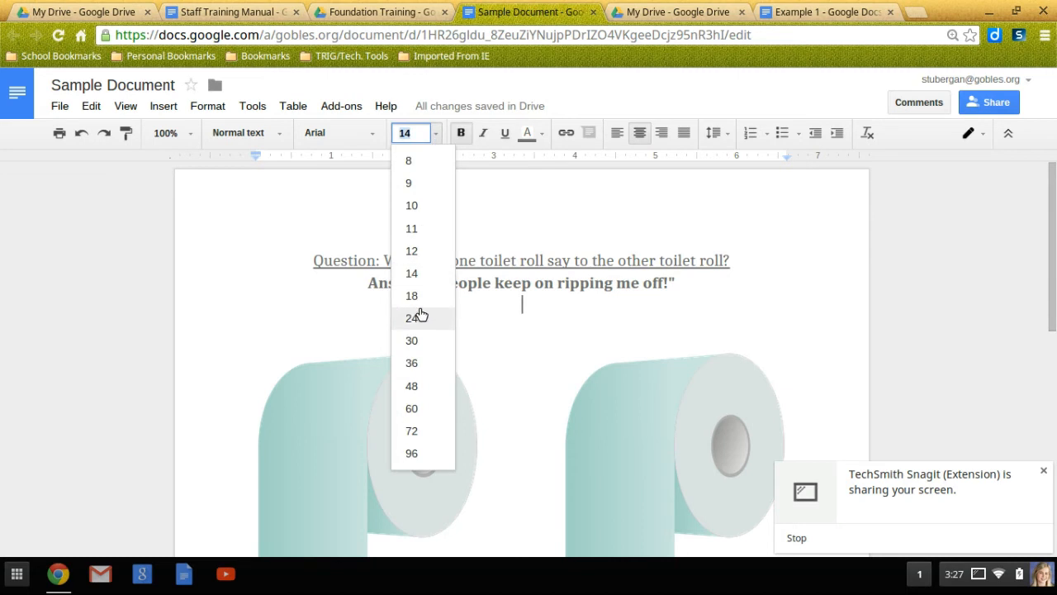
pyautogui.click(417, 339)
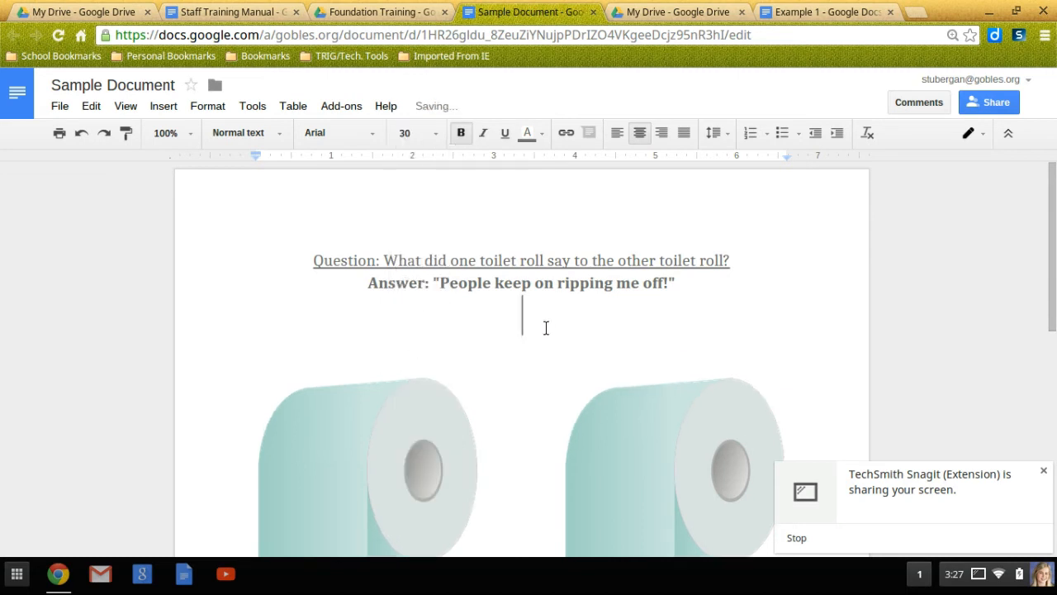
# Turn underlining on and off again for the answer line, and insert another blank line below it
pyautogui.scroll(-1, 549, 347)
pyautogui.moveTo(681, 241); pyautogui.dragTo(367, 237)
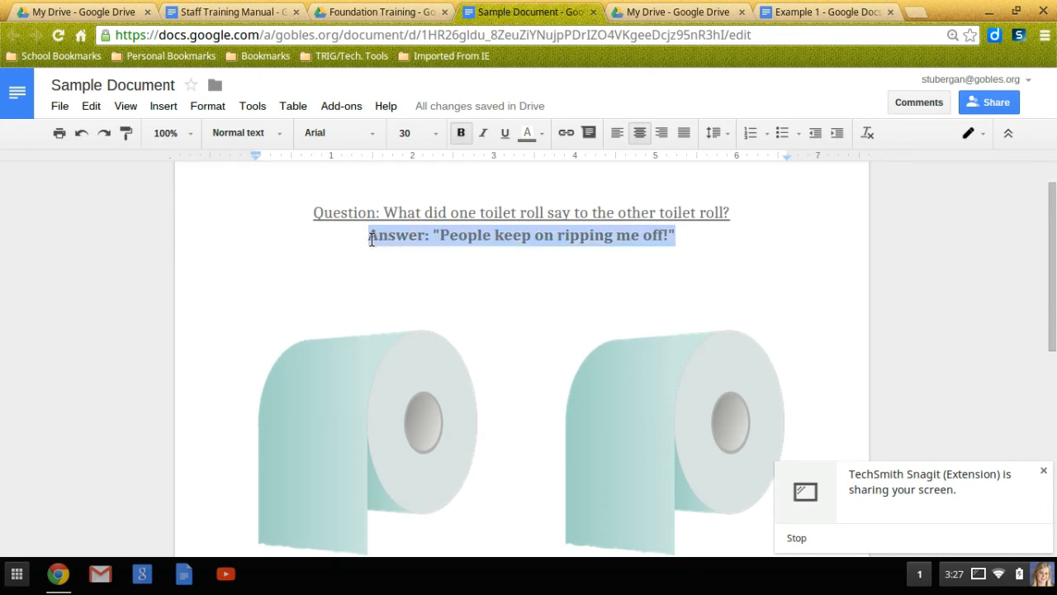
pyautogui.click(504, 136)
pyautogui.click(503, 139)
pyautogui.click(704, 243)
pyautogui.press('Return')
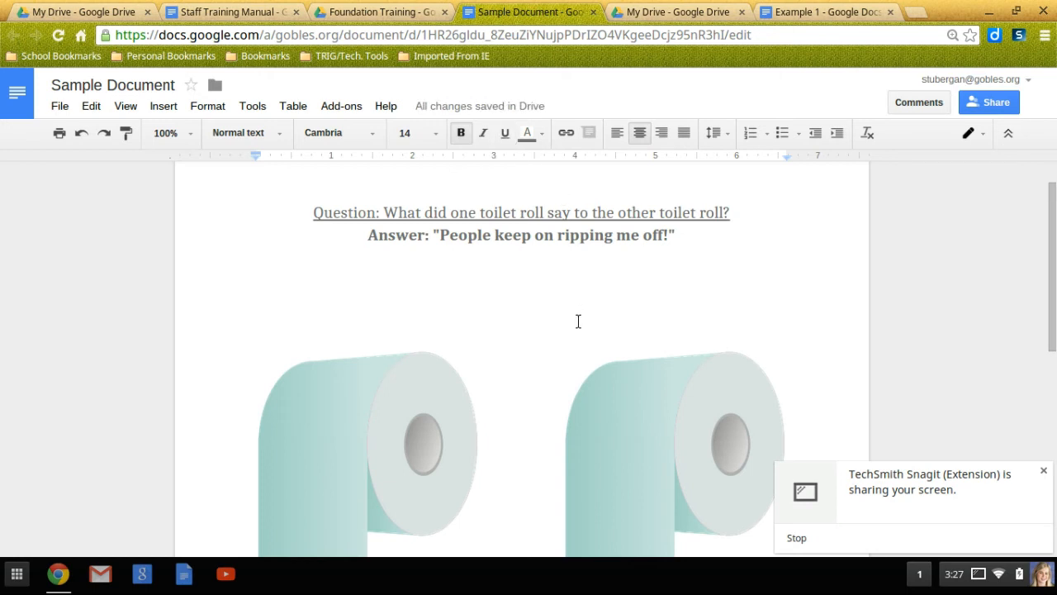
# Remove the bold formatting from the answer line and reapply it
pyautogui.moveTo(369, 234); pyautogui.dragTo(682, 235)
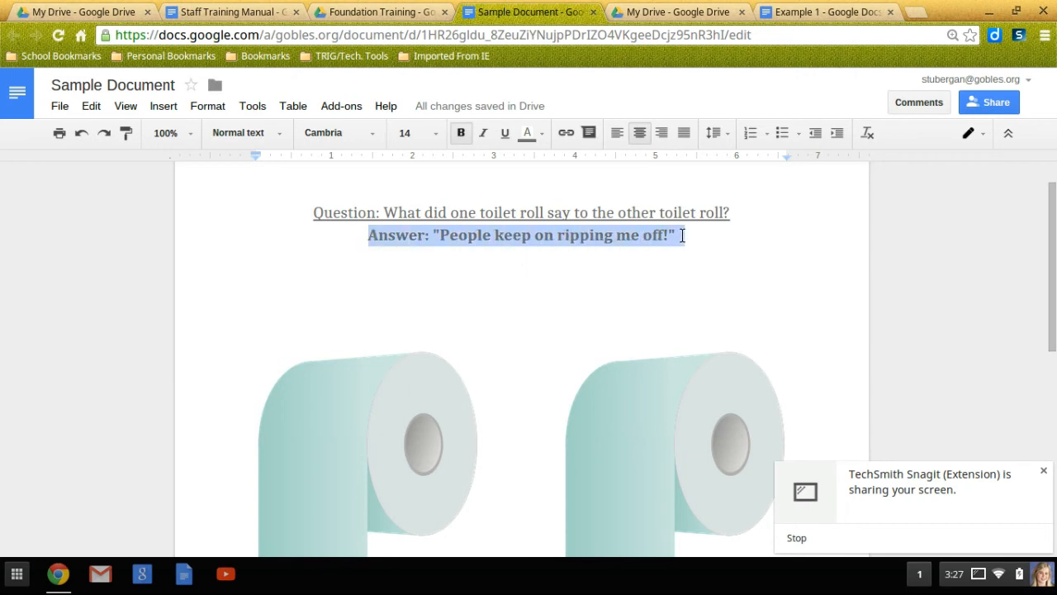
pyautogui.click(457, 133)
pyautogui.click(458, 134)
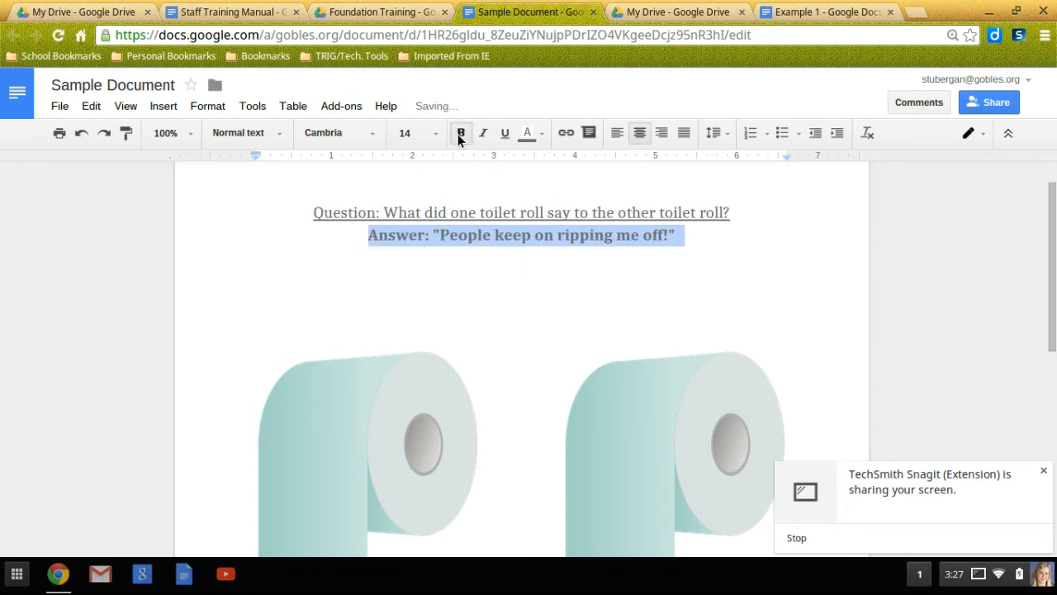
pyautogui.click(692, 258)
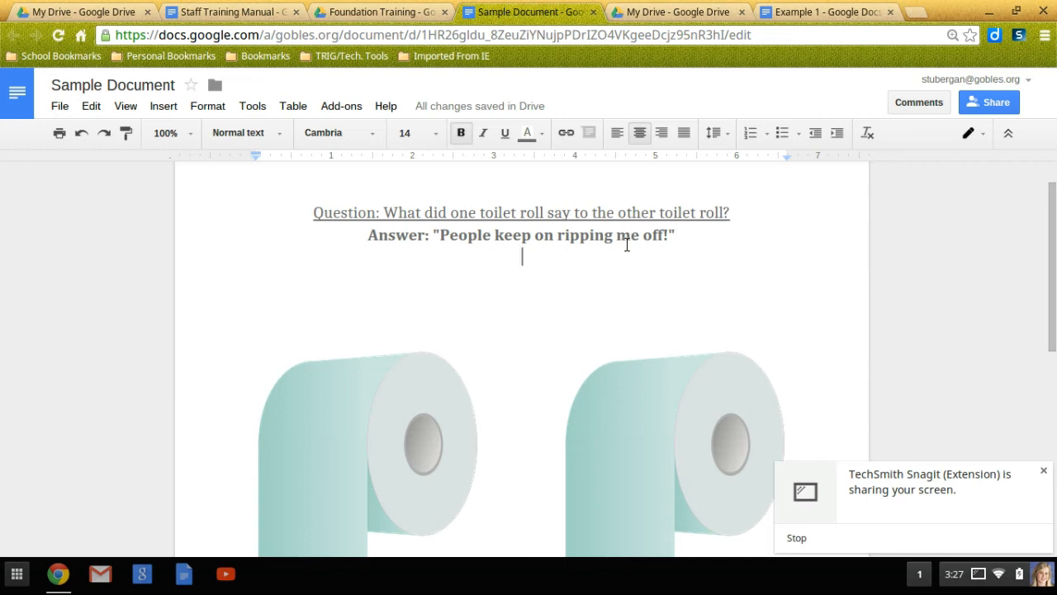
# Align the question and answer lines left, center and right in turn, ending with justified alignment
pyautogui.click(307, 214)
pyautogui.moveTo(308, 213); pyautogui.dragTo(719, 231)
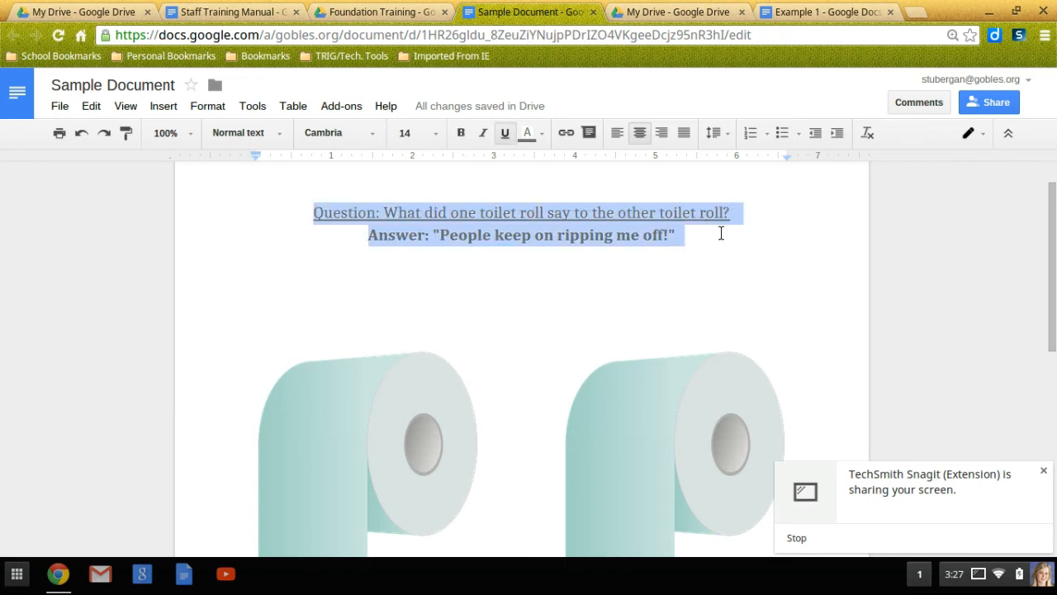
pyautogui.click(618, 133)
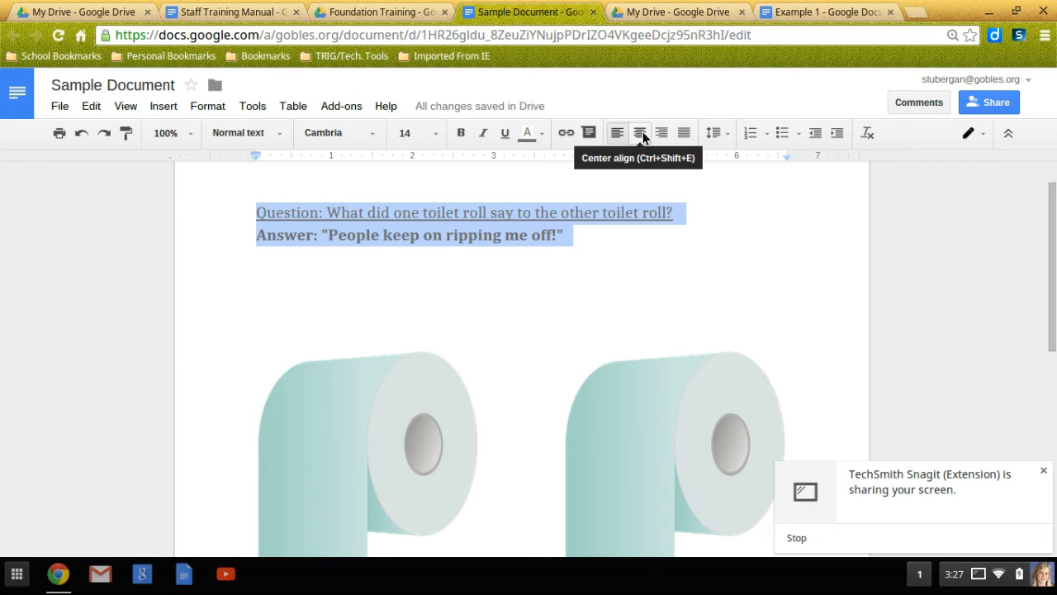
pyautogui.click(641, 133)
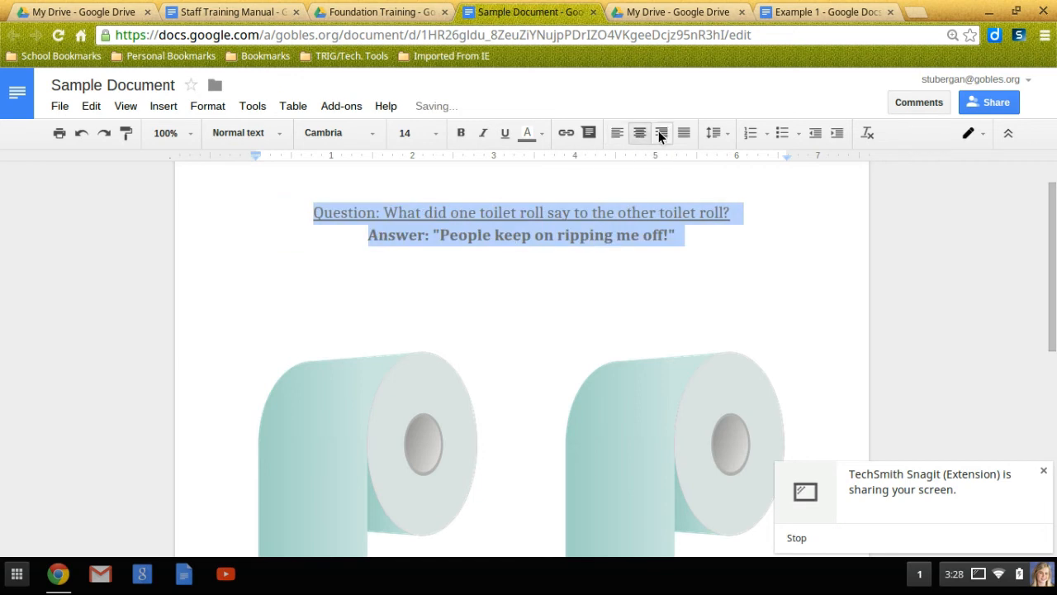
pyautogui.click(661, 134)
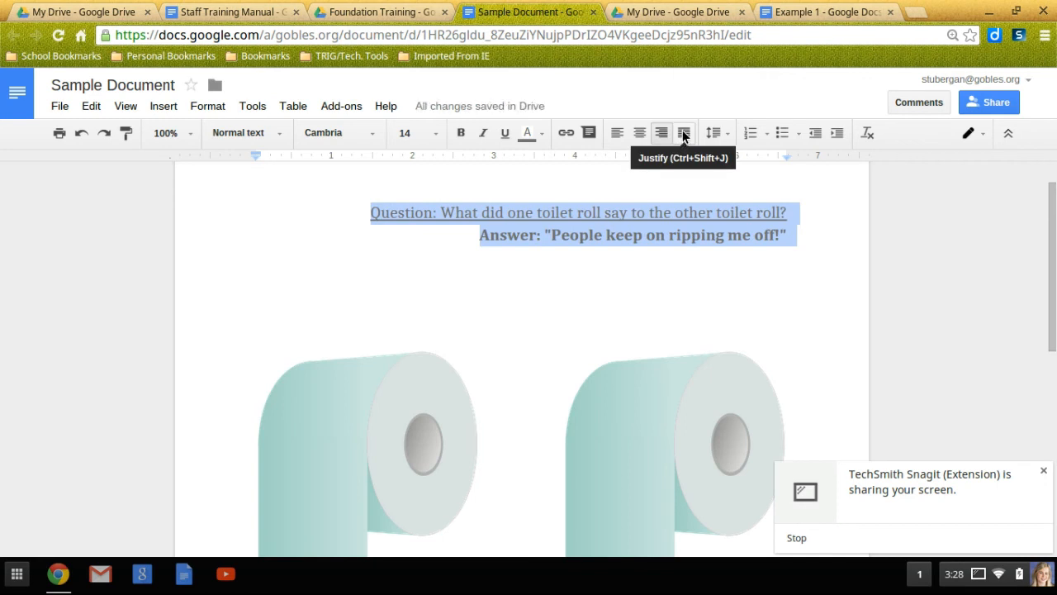
pyautogui.click(683, 134)
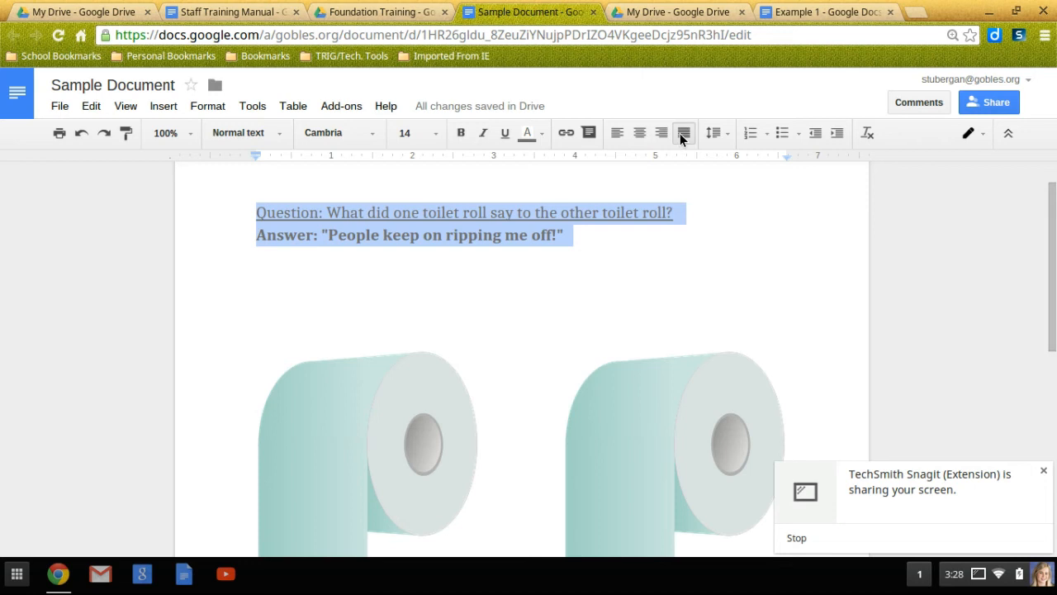
# Set the line spacing of the size 30 blank line above the pictures to Double
pyautogui.click(600, 297)
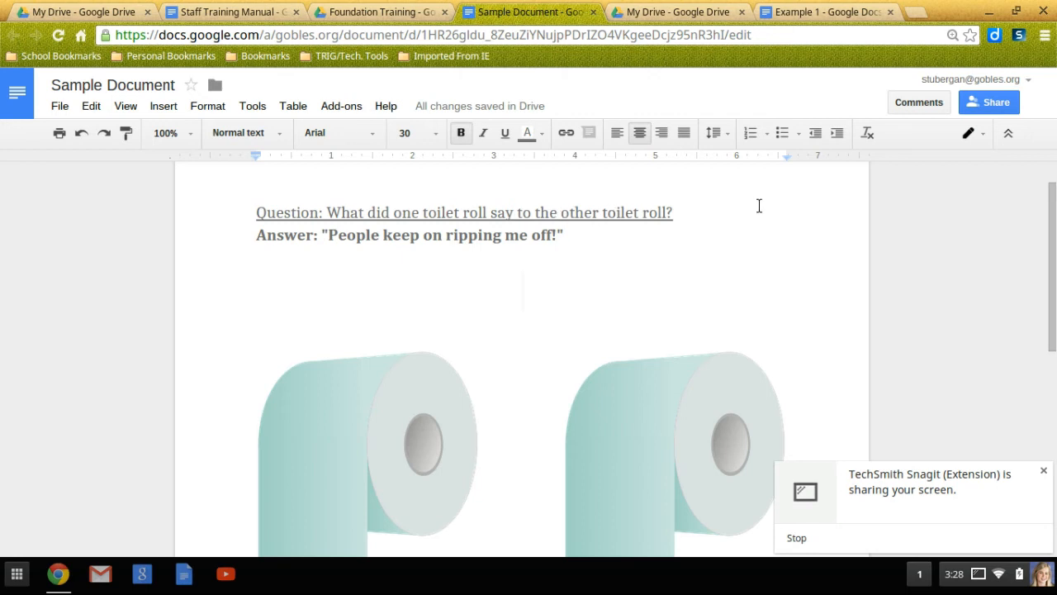
pyautogui.click(714, 133)
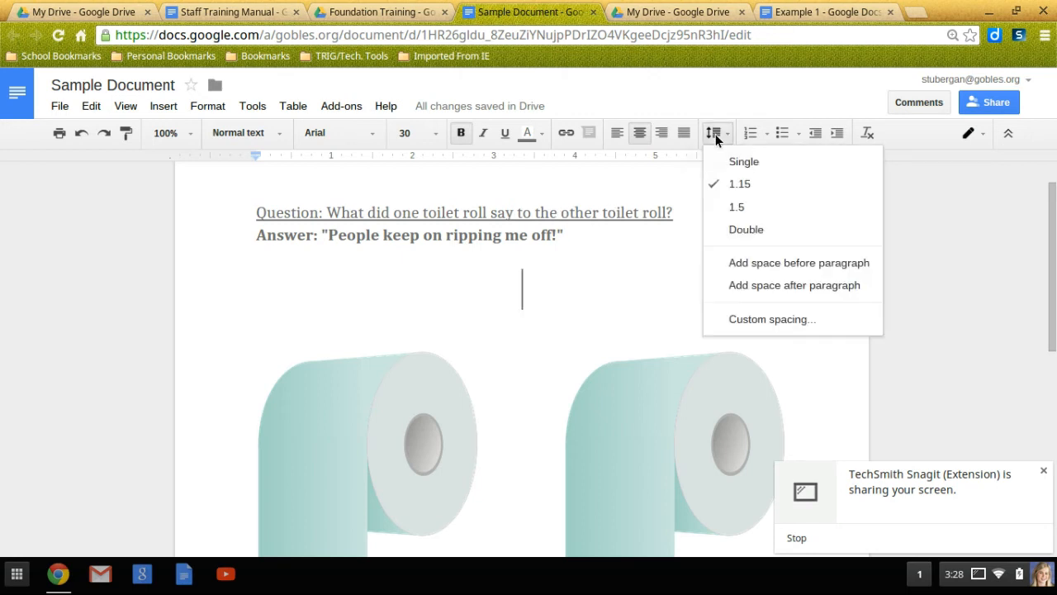
pyautogui.click(737, 232)
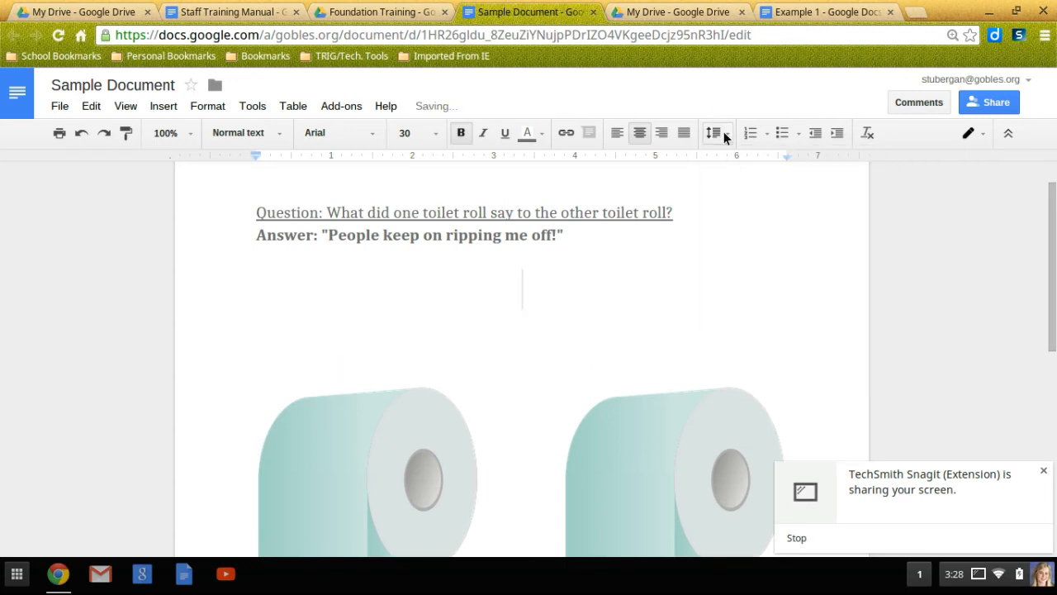
# Examine the line spacing options available for the blank line above the pictures without changing the setting
pyautogui.click(715, 134)
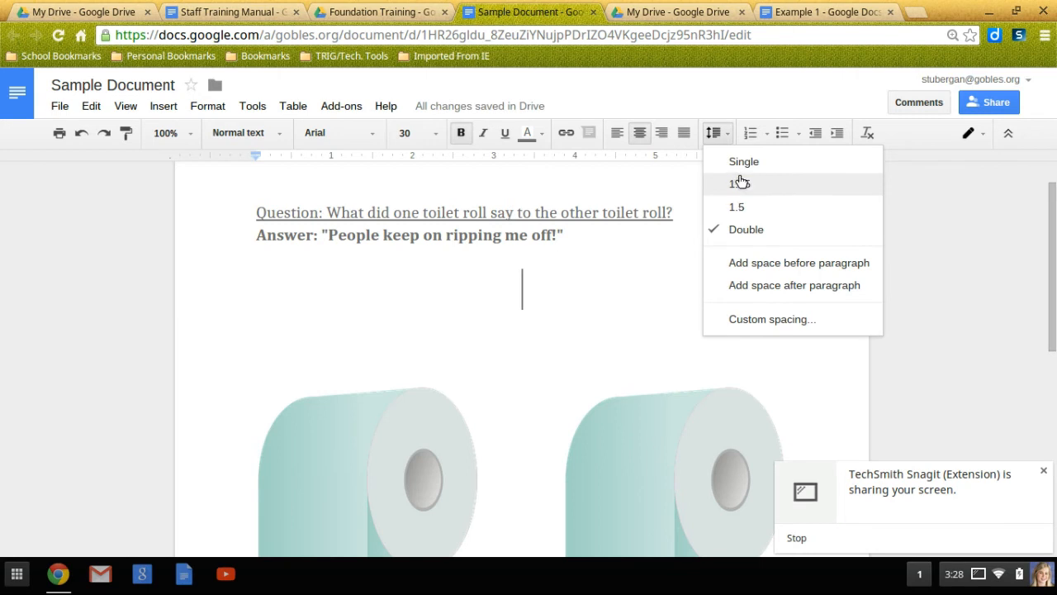
pyautogui.click(534, 295)
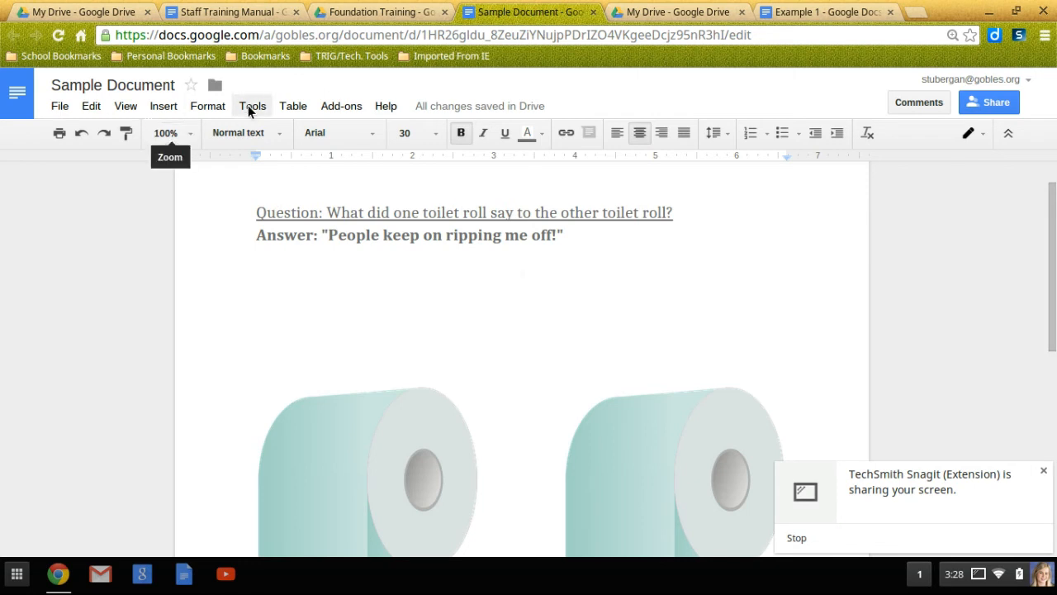
pyautogui.click(209, 107)
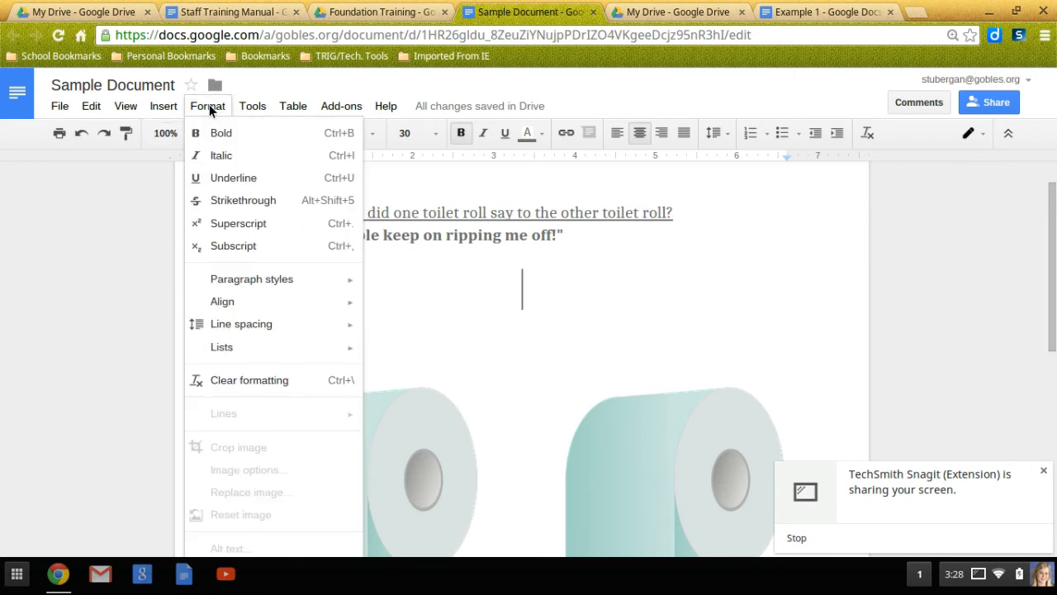
pyautogui.moveTo(256, 327)
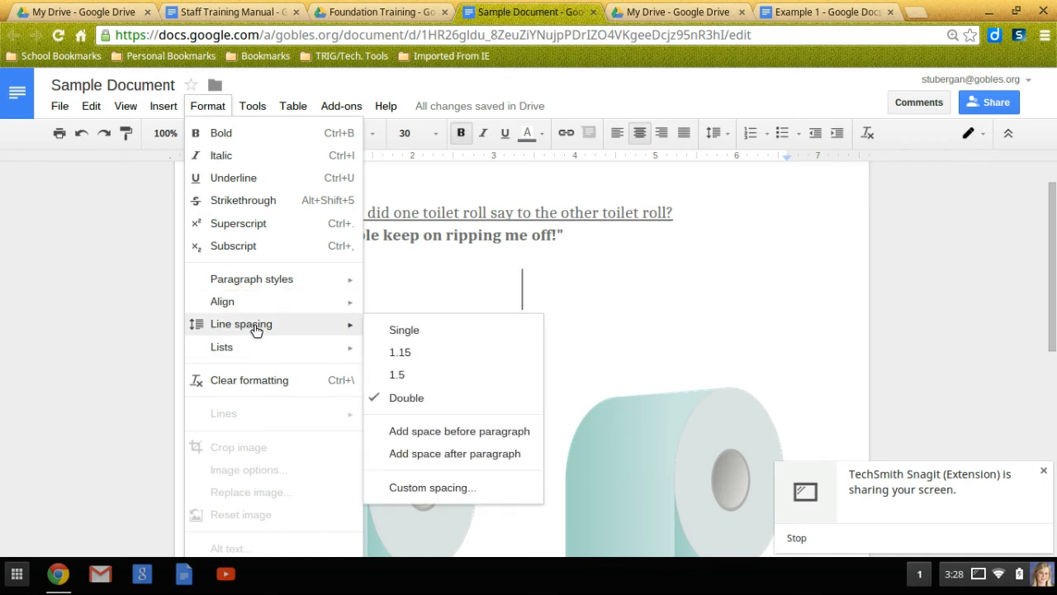
pyautogui.click(560, 299)
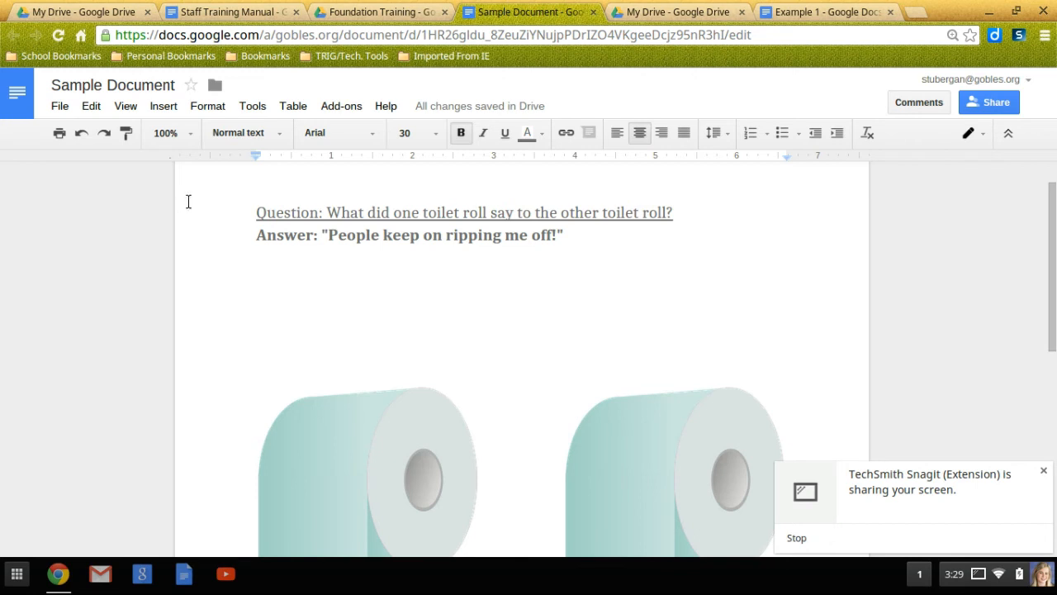
# Examine the document's page setup options for orientation, paper size, page color and margins without changing them
pyautogui.click(60, 109)
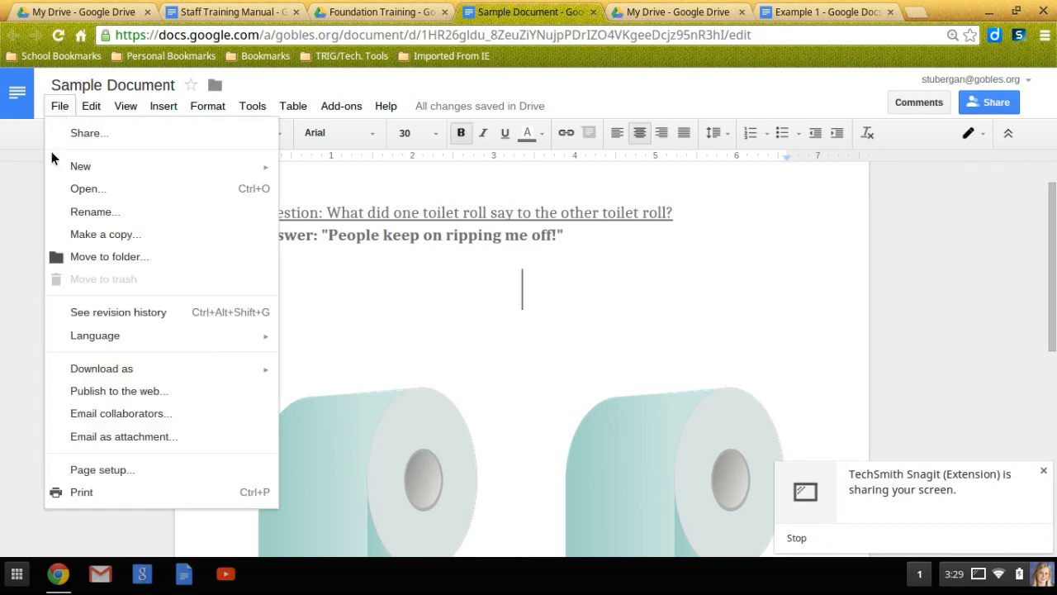
pyautogui.click(122, 469)
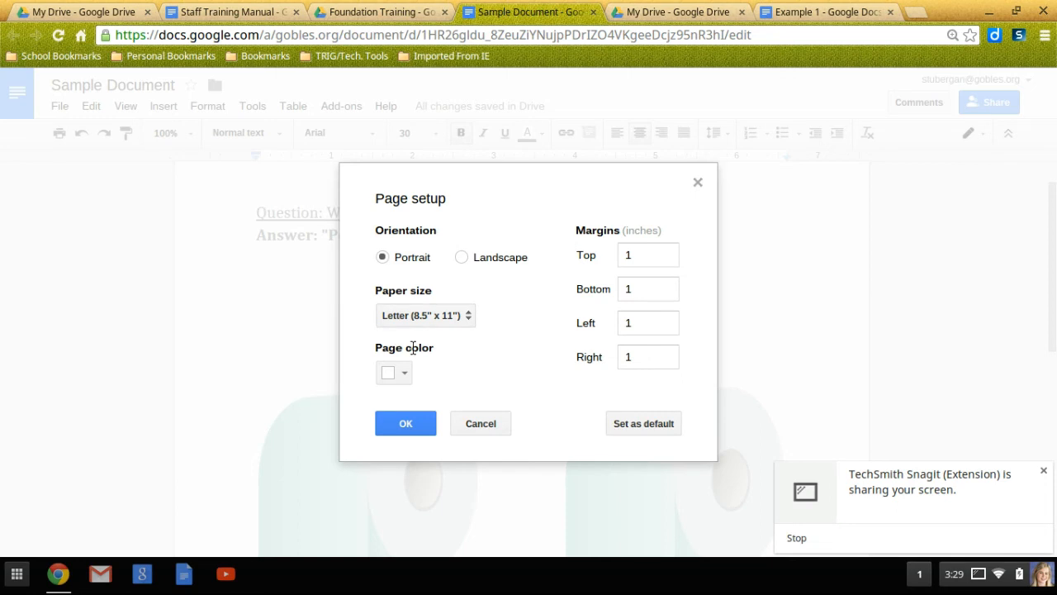
pyautogui.click(484, 427)
# Add blank lines below the toilet roll pictures until the cursor sits at the start of a second page
pyautogui.scroll(-2, 478, 410)
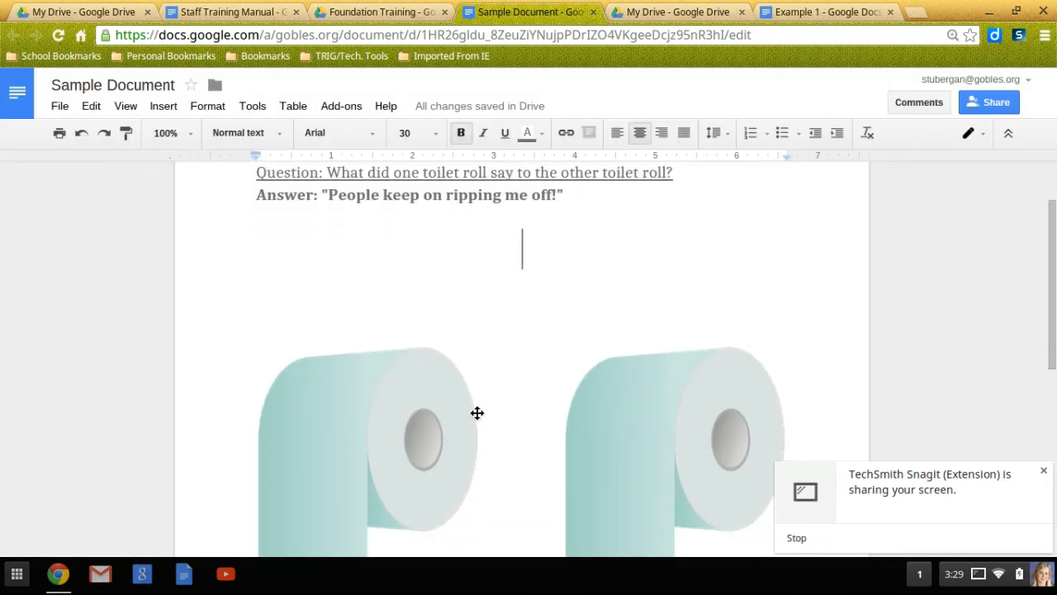
pyautogui.scroll(-5, 478, 413)
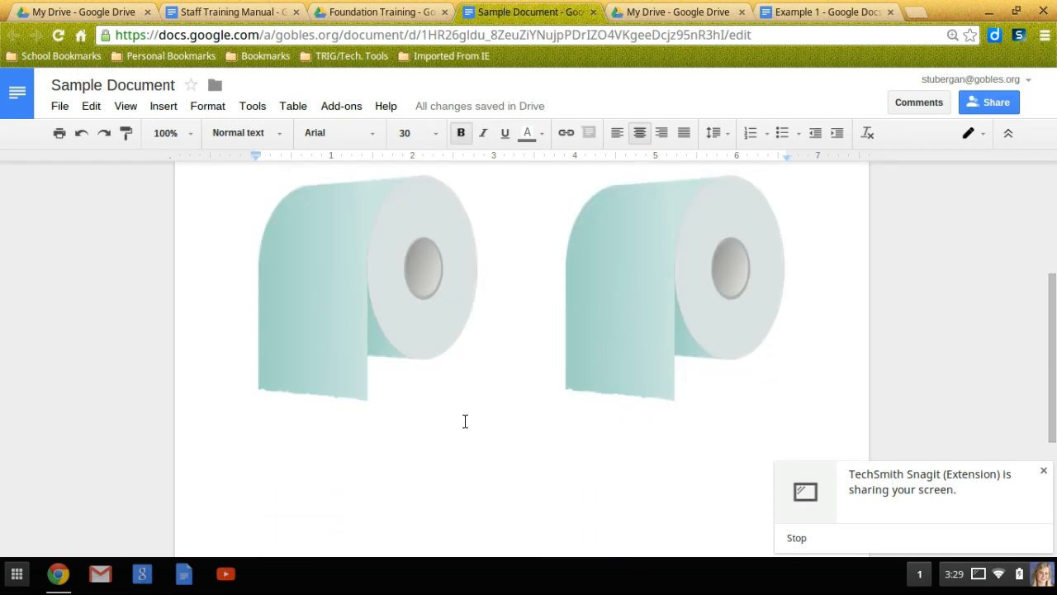
pyautogui.click(495, 332)
pyautogui.scroll(2, 490, 375)
pyautogui.scroll(-1, 491, 375)
pyautogui.press('Return')
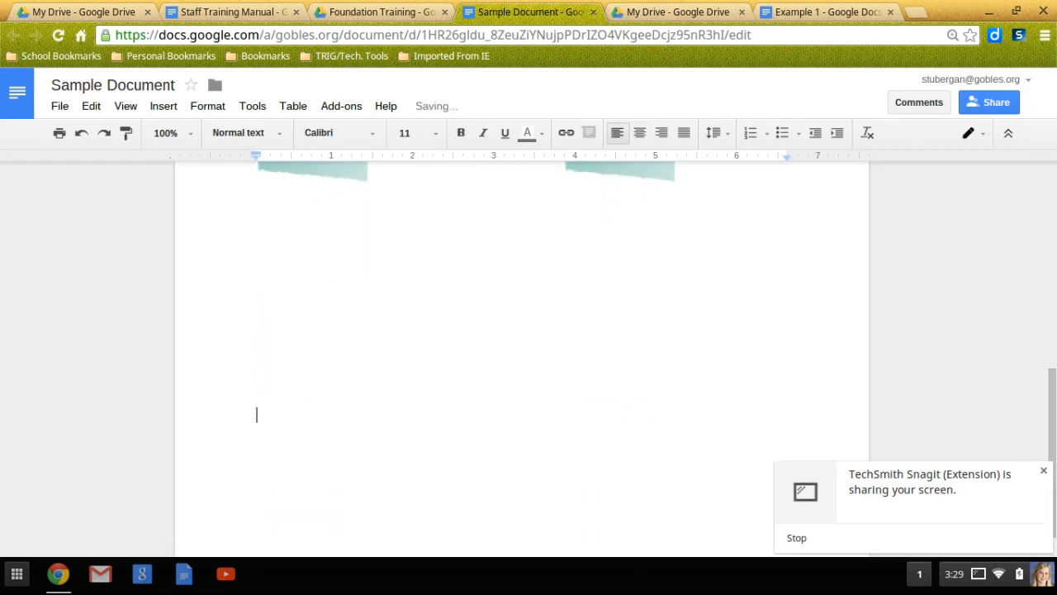
pyautogui.press('Return')
pyautogui.press('Return')
pyautogui.press('Return')
pyautogui.press('Return')
pyautogui.press('Return')
pyautogui.press('Return')
pyautogui.press('Return')
pyautogui.press('Return')
pyautogui.press('Return')
pyautogui.press('Return')
pyautogui.press('Return')
pyautogui.press('BackSpace')
pyautogui.press('BackSpace')
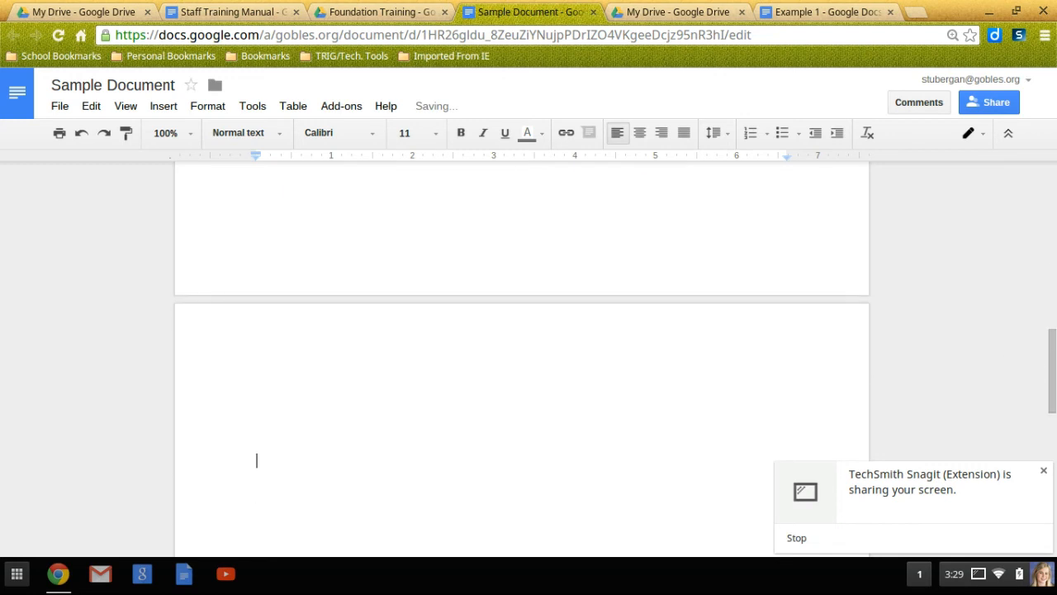
pyautogui.press('BackSpace')
pyautogui.press('BackSpace')
pyautogui.press('BackSpace')
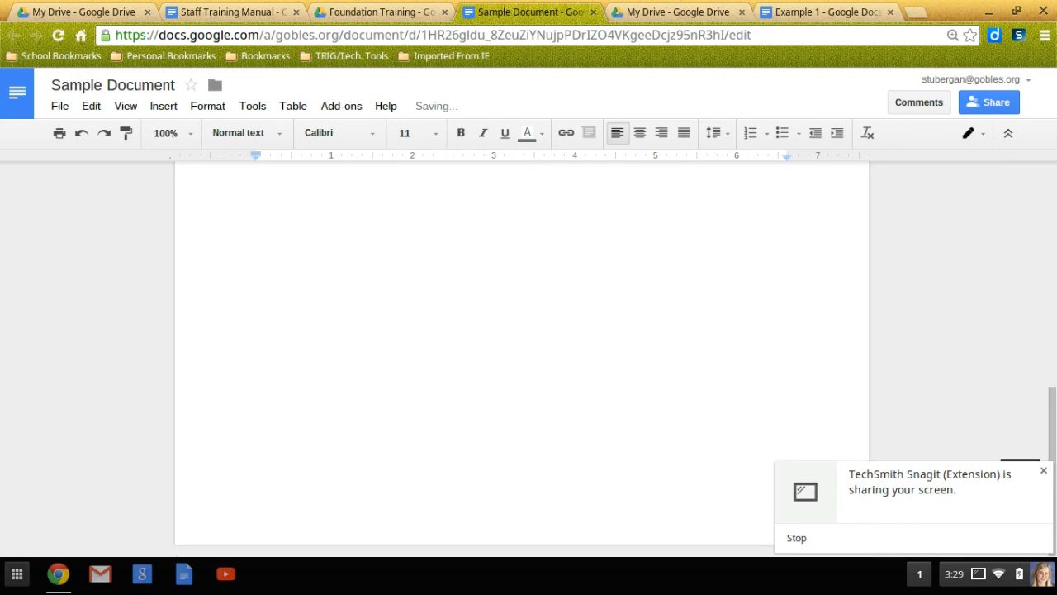
pyautogui.press('Return')
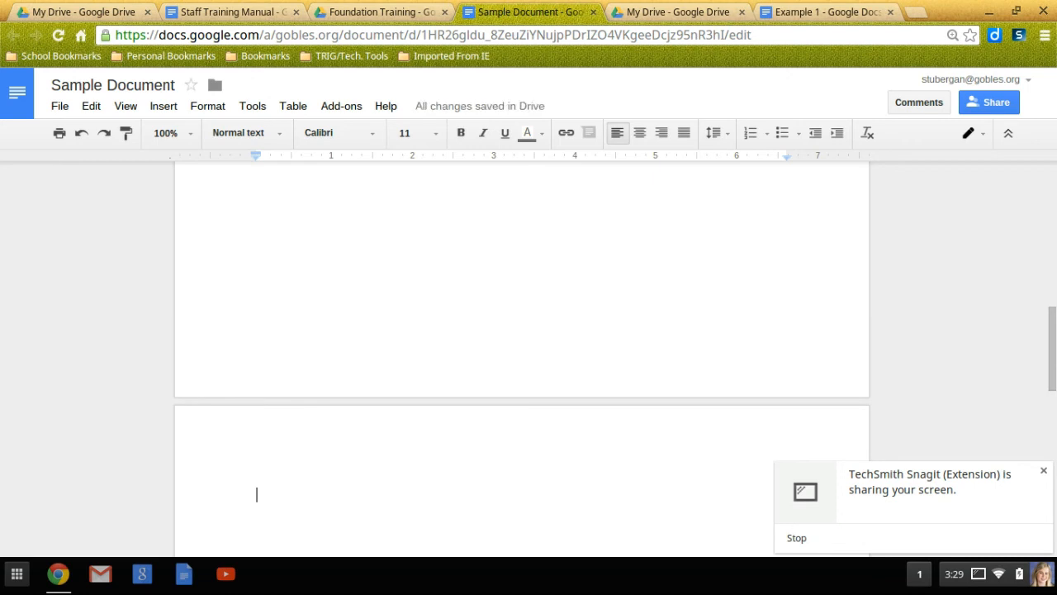
# Insert a 2 x 1 table on the second page
pyautogui.click(163, 105)
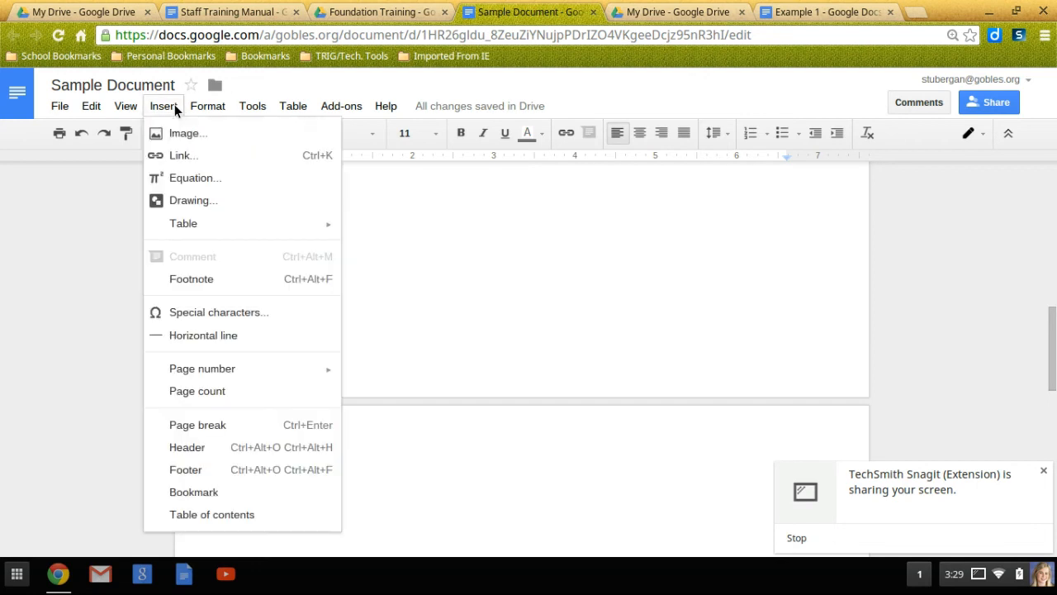
pyautogui.moveTo(182, 237)
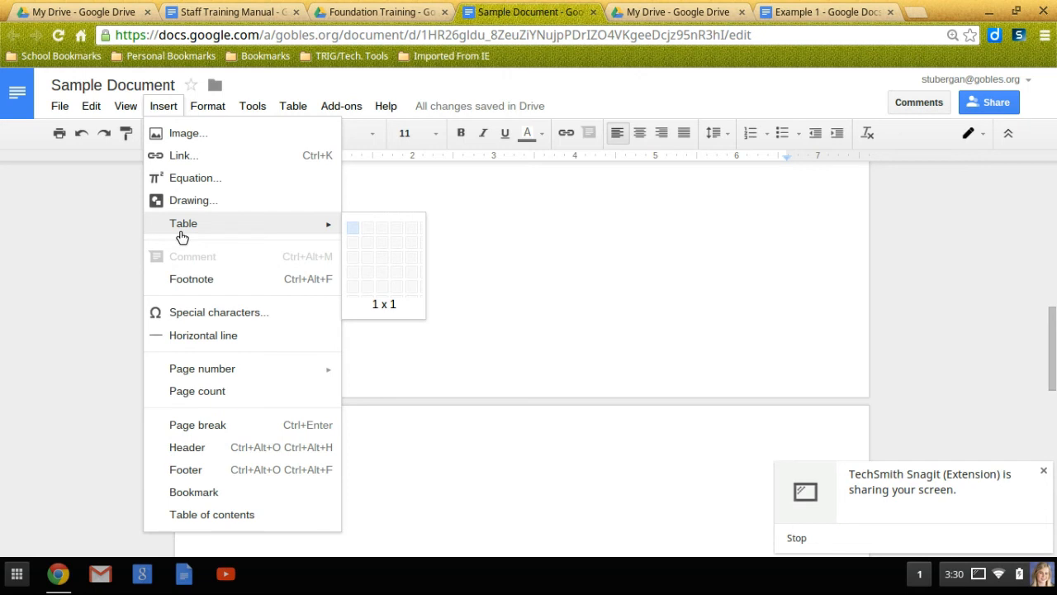
pyautogui.click(367, 228)
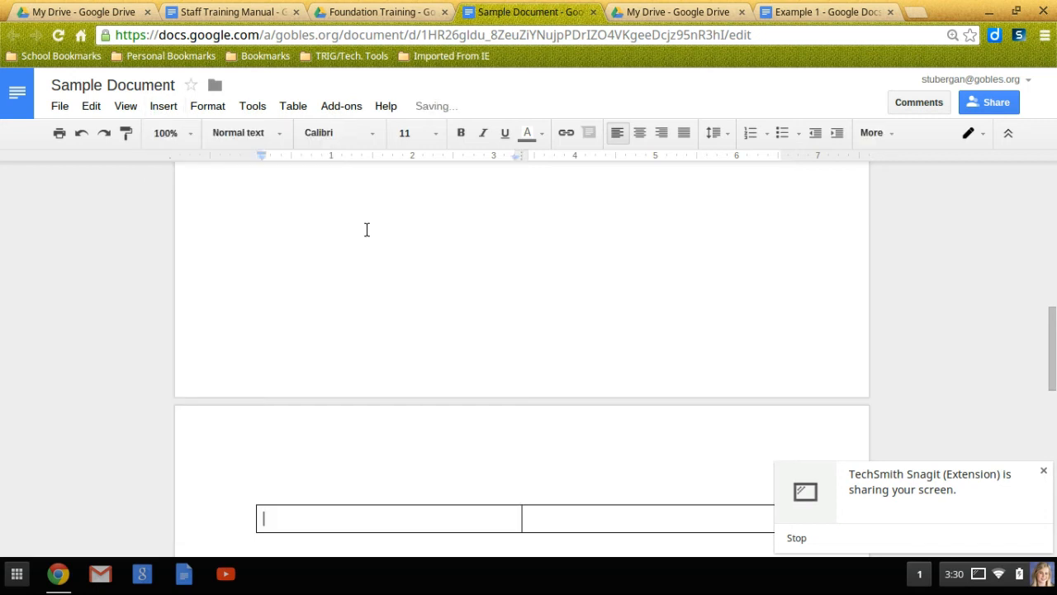
# Enter "Technology" in the table's first cell and "Example 1" in the second cell
pyautogui.scroll(-1, 462, 461)
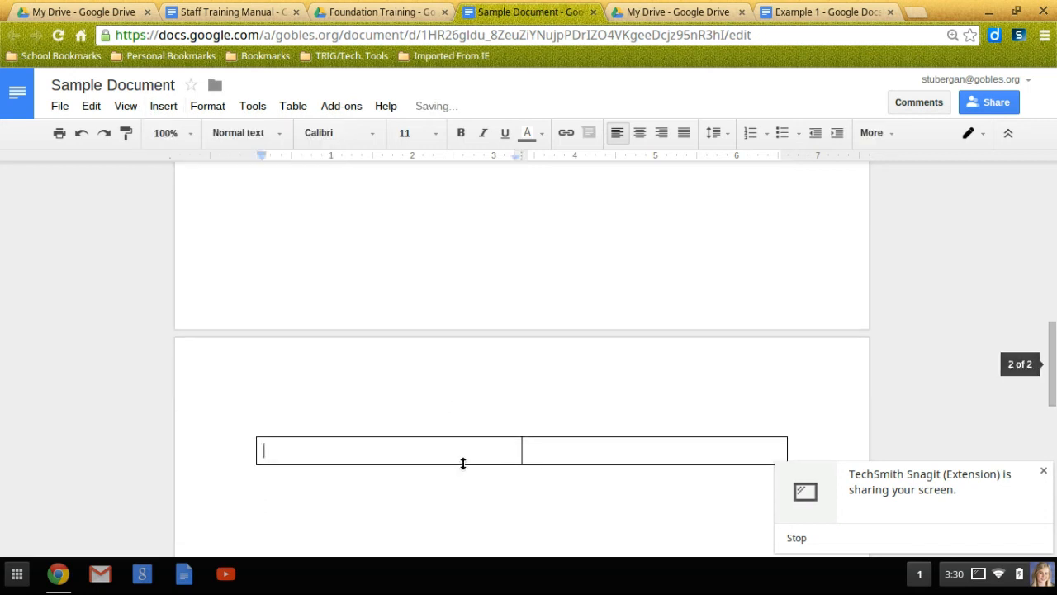
pyautogui.scroll(-3, 462, 462)
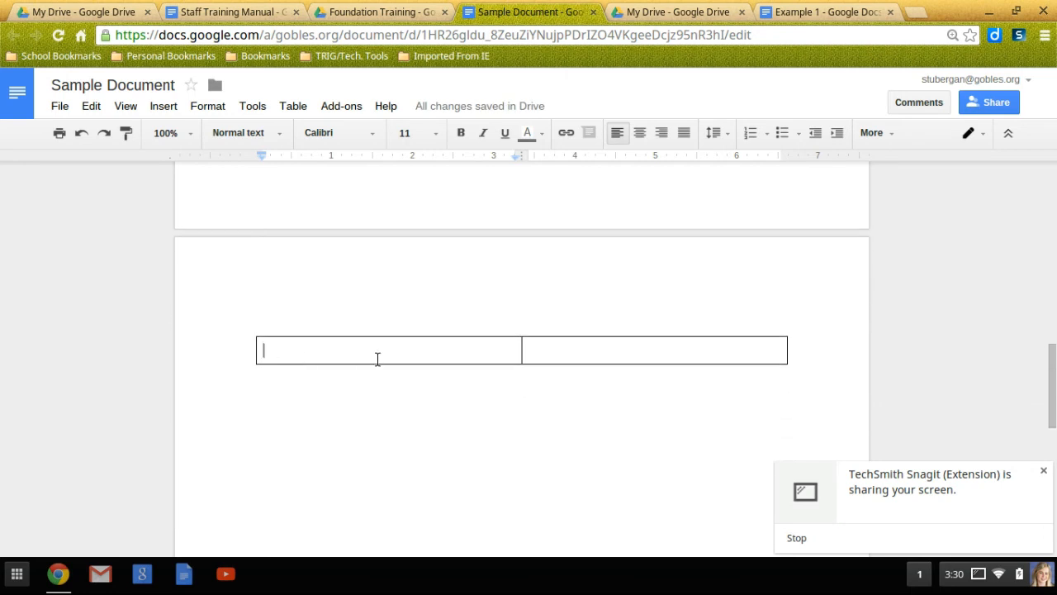
pyautogui.write('Technolog')
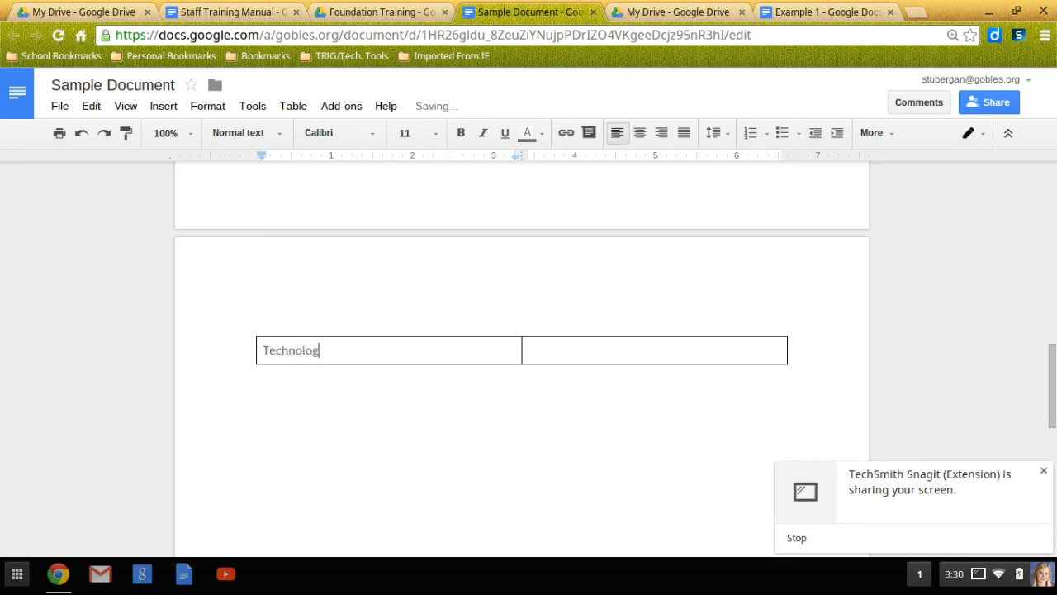
pyautogui.write('y')
pyautogui.press('Tab')
pyautogui.write('Example 1')
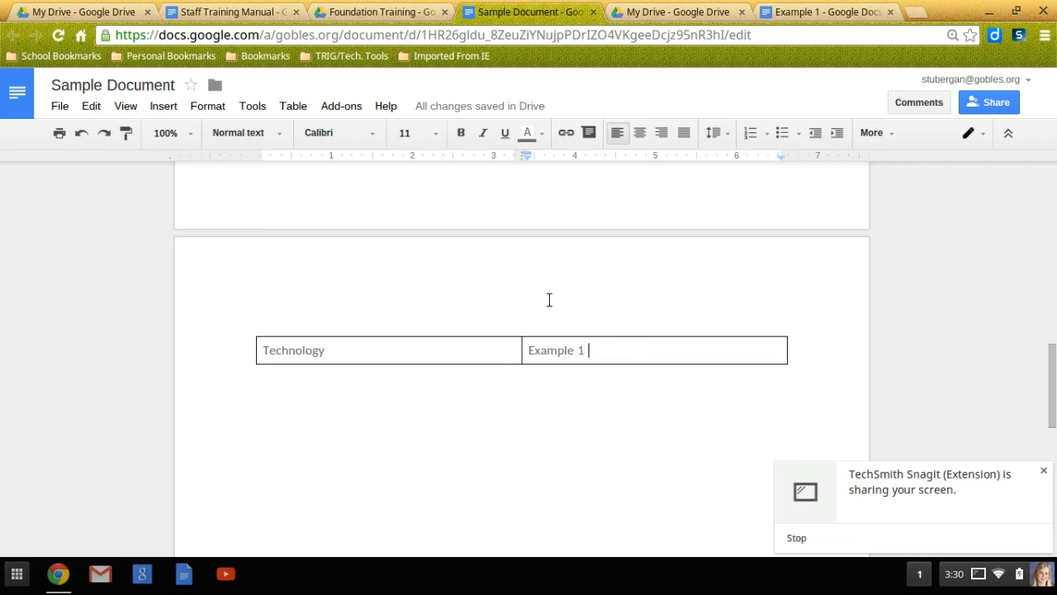
# Set the border color of the Technology table to white in its table properties
pyautogui.click(298, 105)
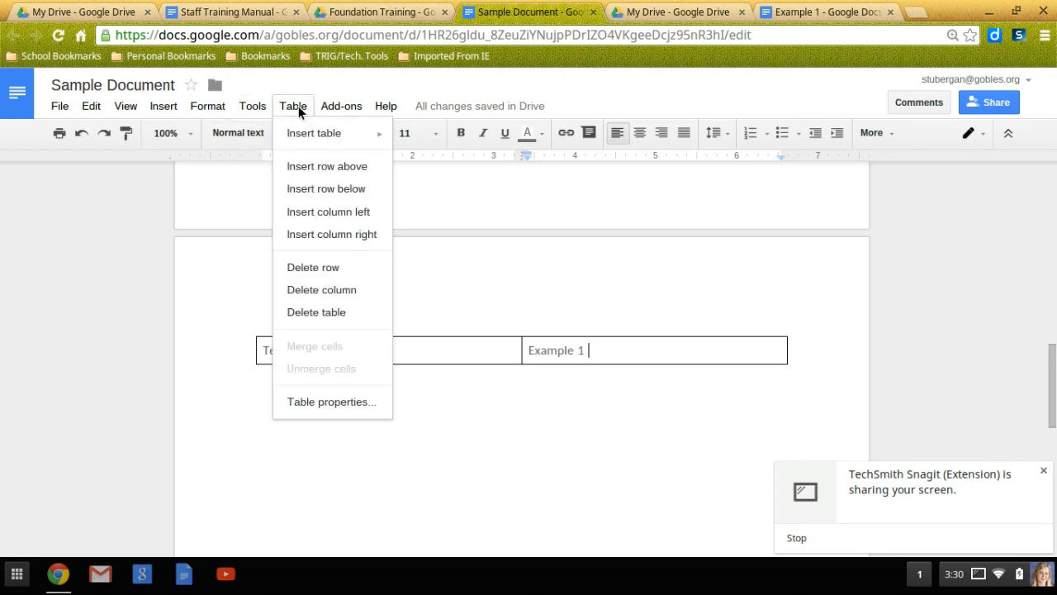
pyautogui.click(334, 402)
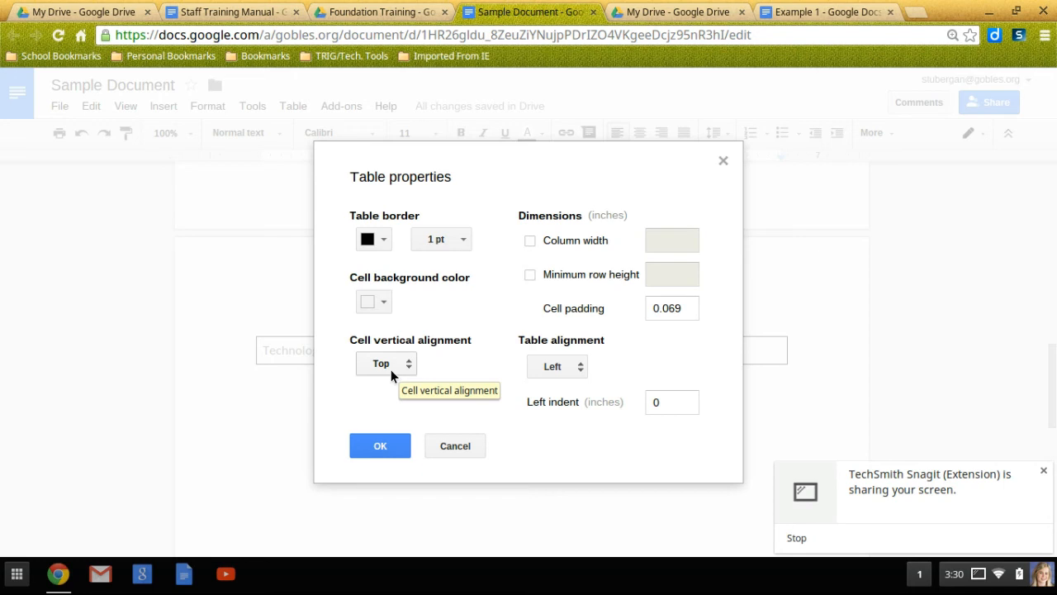
pyautogui.click(384, 240)
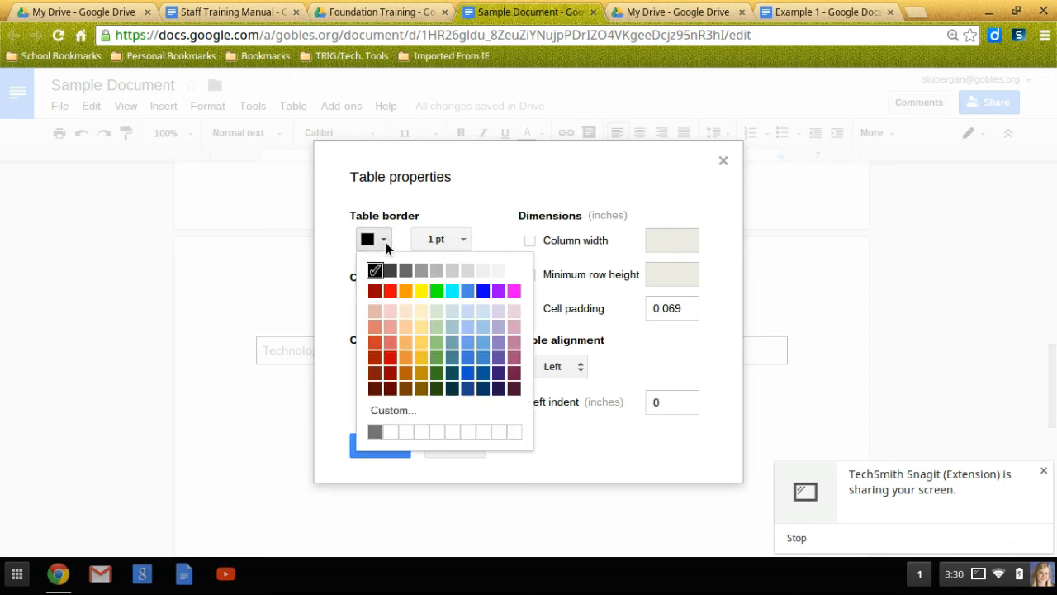
pyautogui.click(514, 271)
pyautogui.click(380, 445)
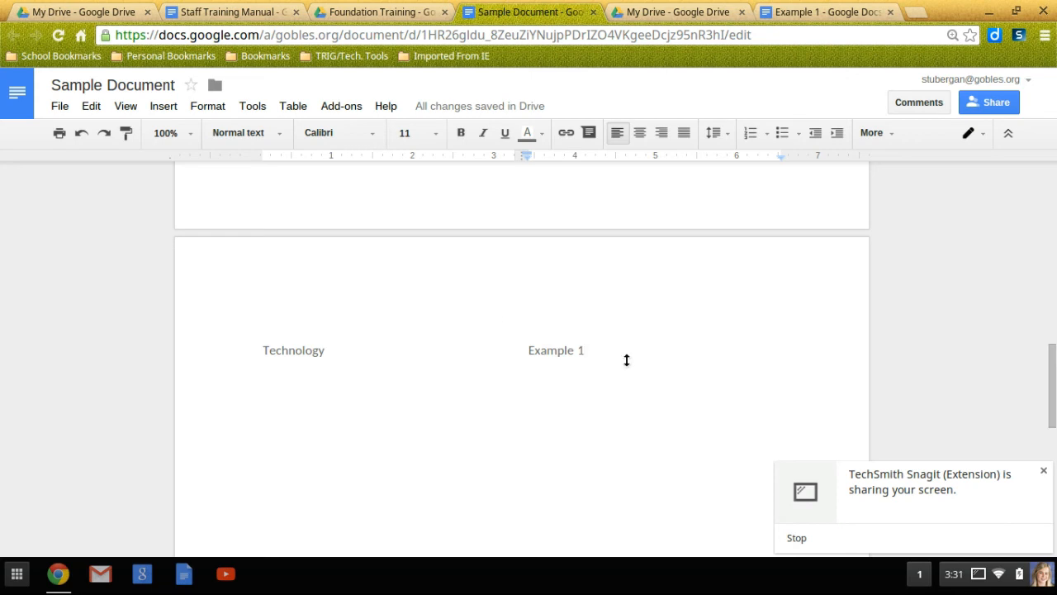
# Add several blank lines below the Technology table
pyautogui.scroll(-2, 416, 359)
pyautogui.press('Return')
pyautogui.press('Return')
pyautogui.press('Return')
pyautogui.press('Return')
pyautogui.press('Return')
pyautogui.press('Return')
pyautogui.press('Return')
pyautogui.press('Return')
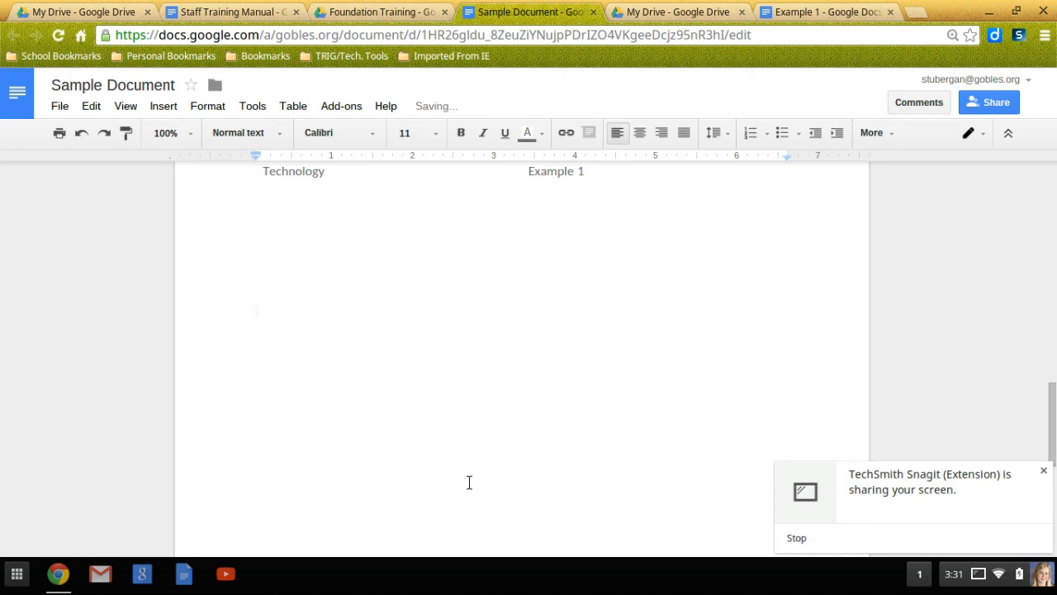
# Insert a 4 x 4 table below the blank lines under the Technology table
pyautogui.click(168, 114)
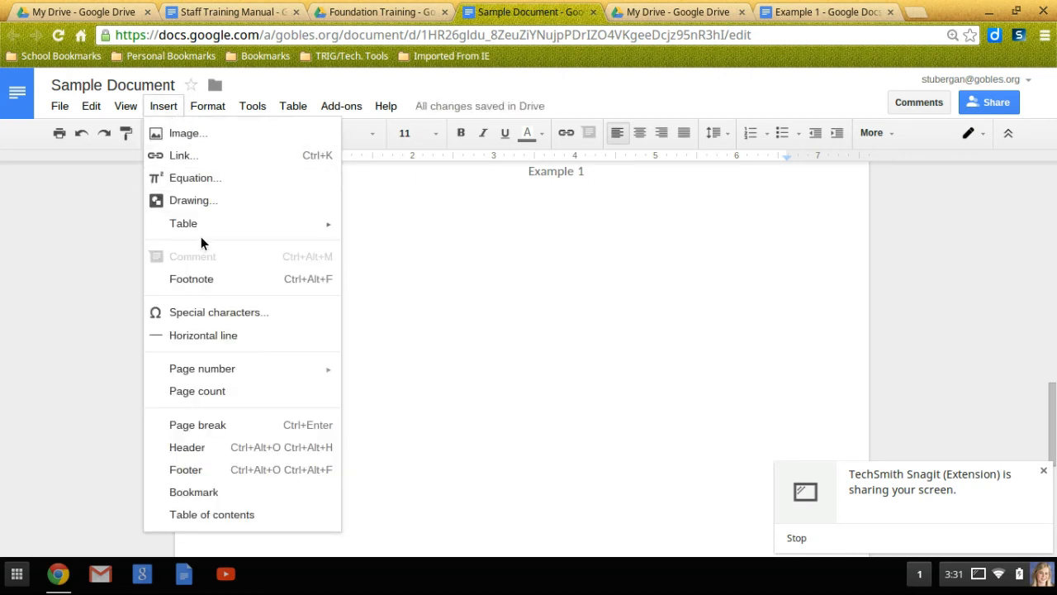
pyautogui.moveTo(225, 234)
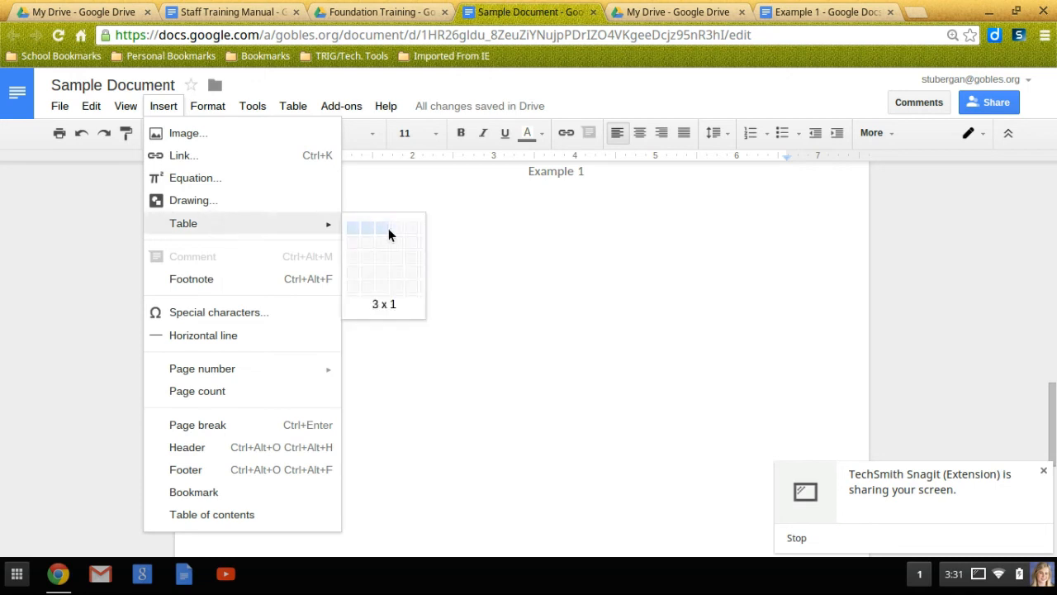
pyautogui.click(395, 275)
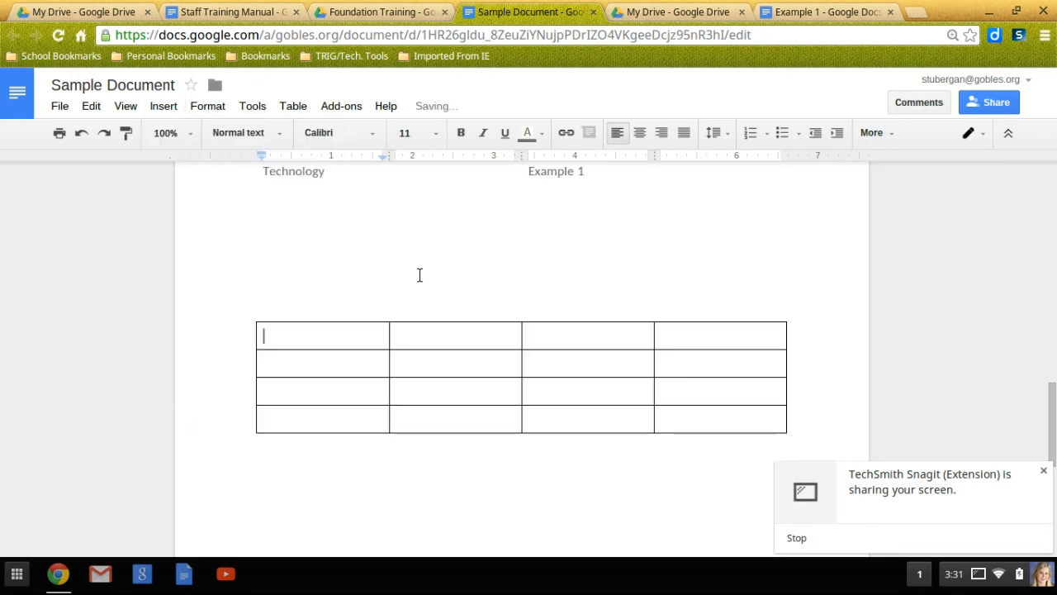
# Add a row below the last row of the 4 x 4 table and a column to the right of its last column
pyautogui.scroll(-1, 538, 401)
pyautogui.scroll(-1, 590, 402)
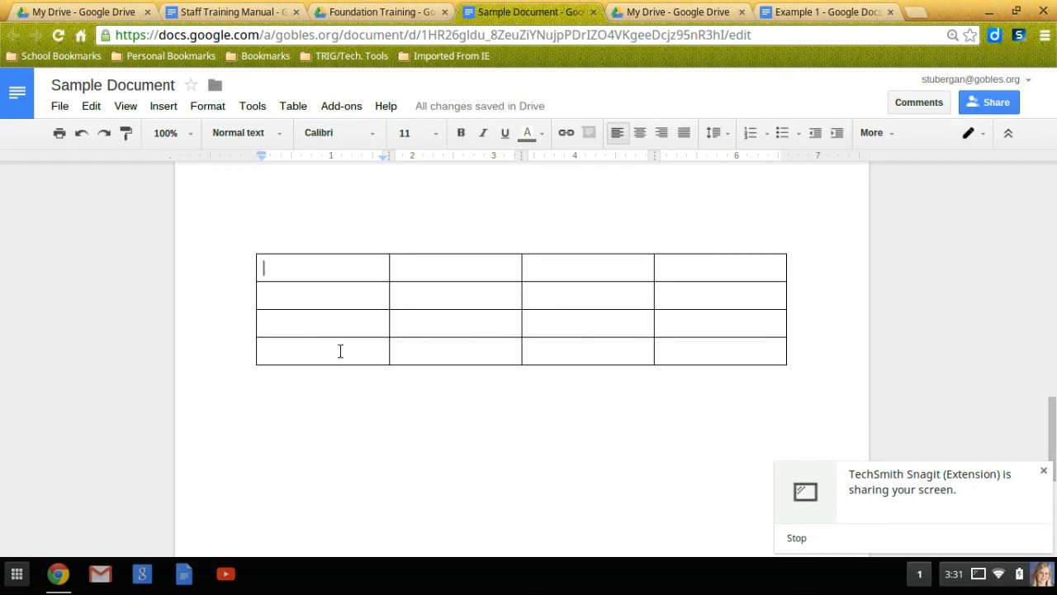
pyautogui.moveTo(339, 351); pyautogui.dragTo(683, 344)
pyautogui.rightClick(683, 346)
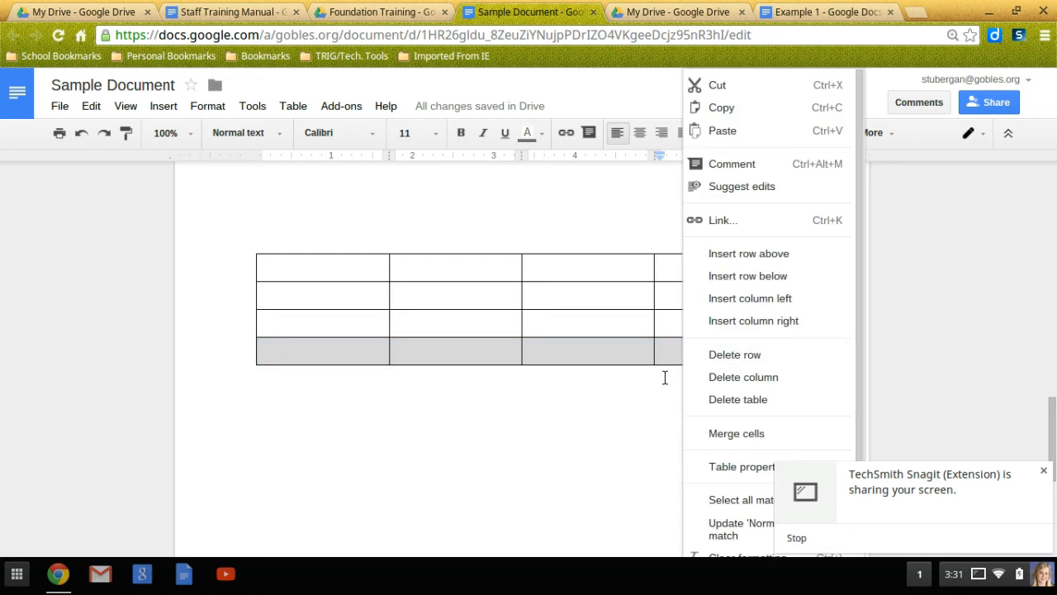
pyautogui.click(739, 276)
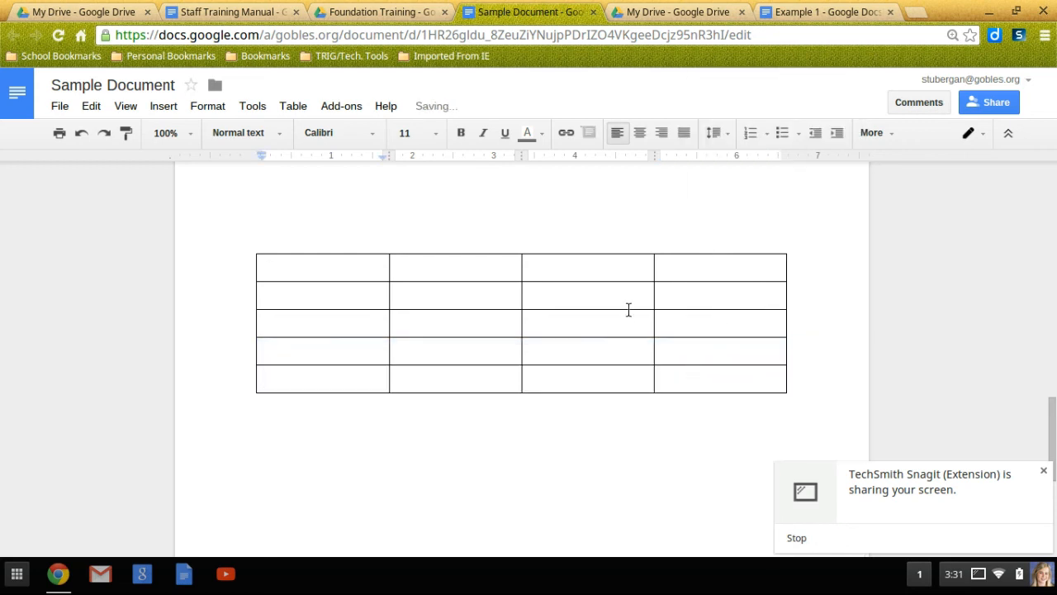
pyautogui.moveTo(680, 264); pyautogui.dragTo(707, 373)
pyautogui.rightClick(710, 287)
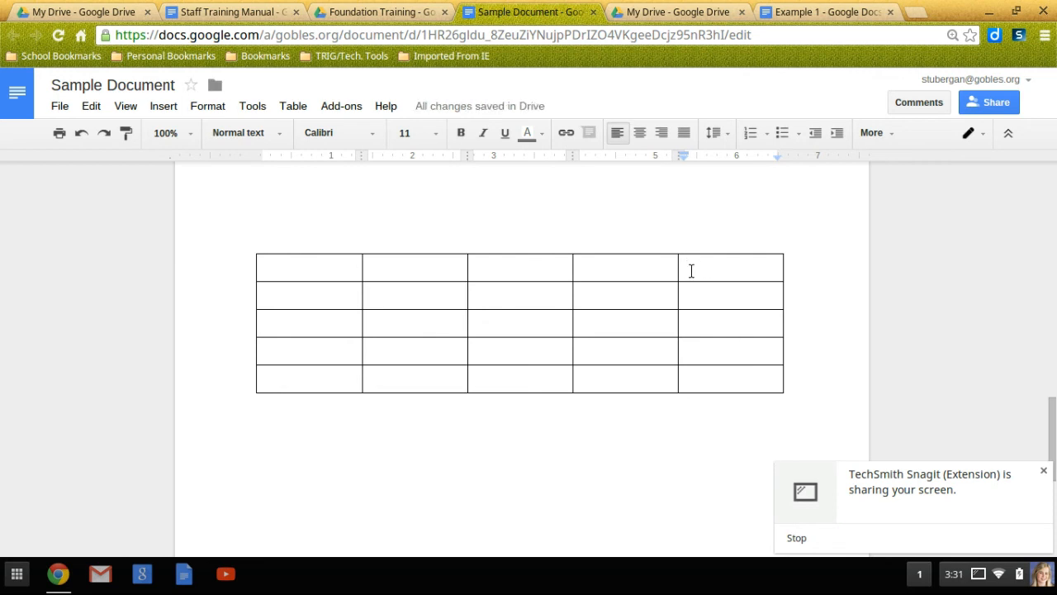
# Run a spelling check on the document, starting from the end of the Answer line
pyautogui.scroll(10, 593, 448)
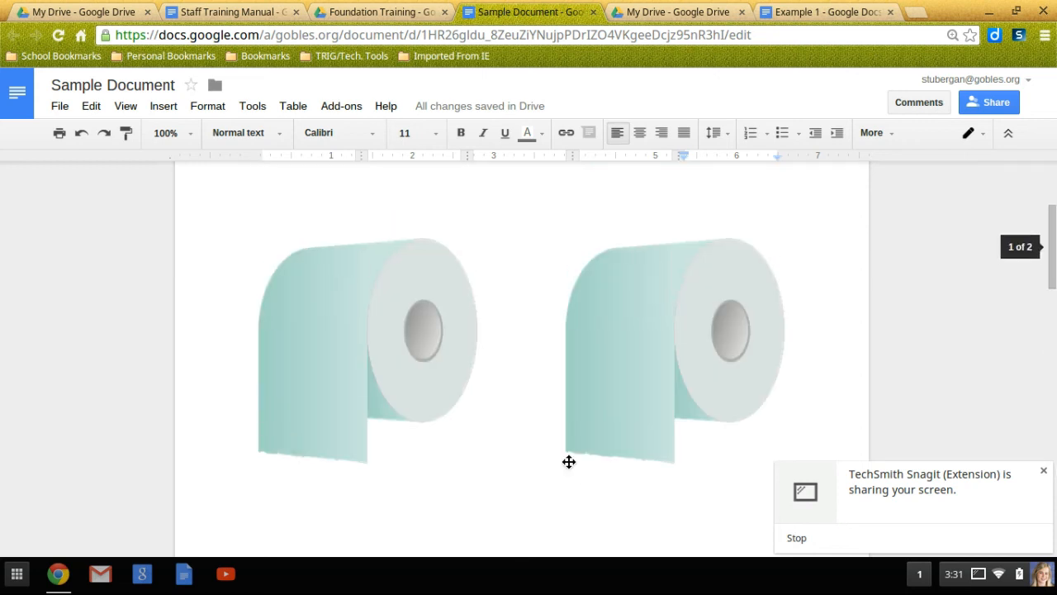
pyautogui.click(578, 284)
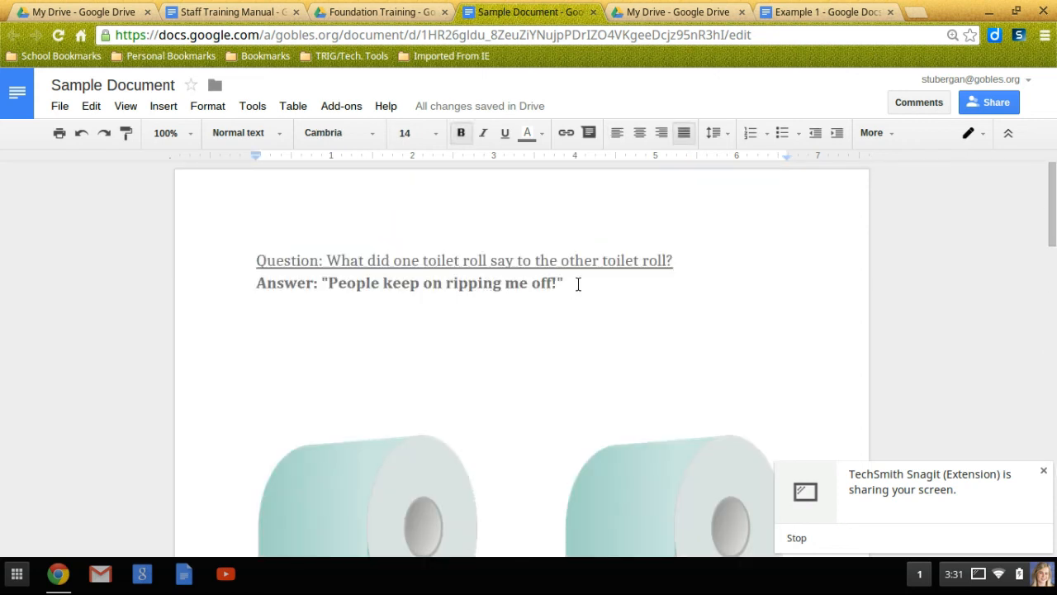
pyautogui.click(249, 107)
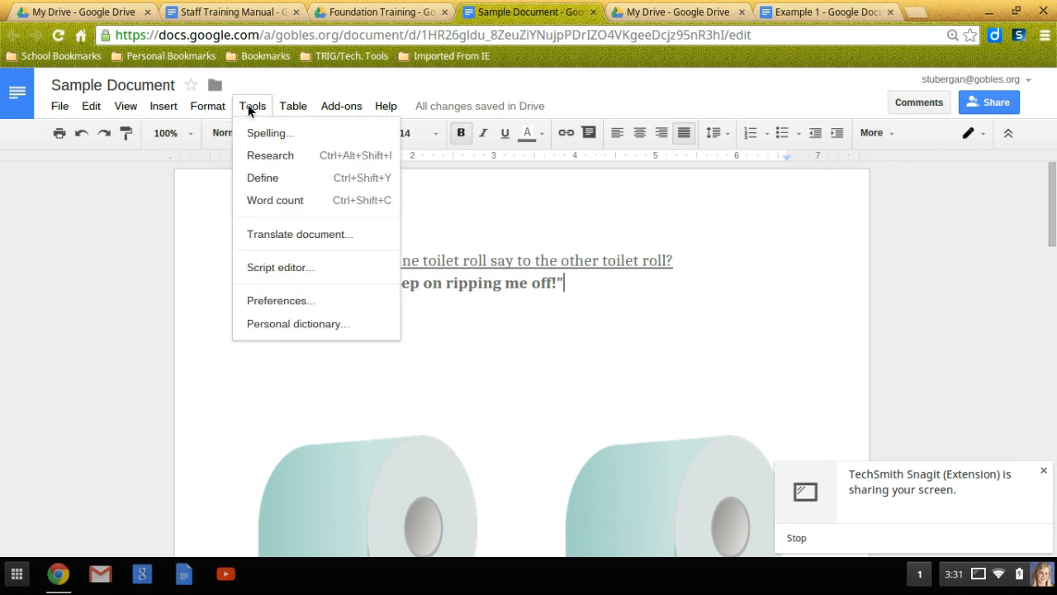
pyautogui.click(258, 133)
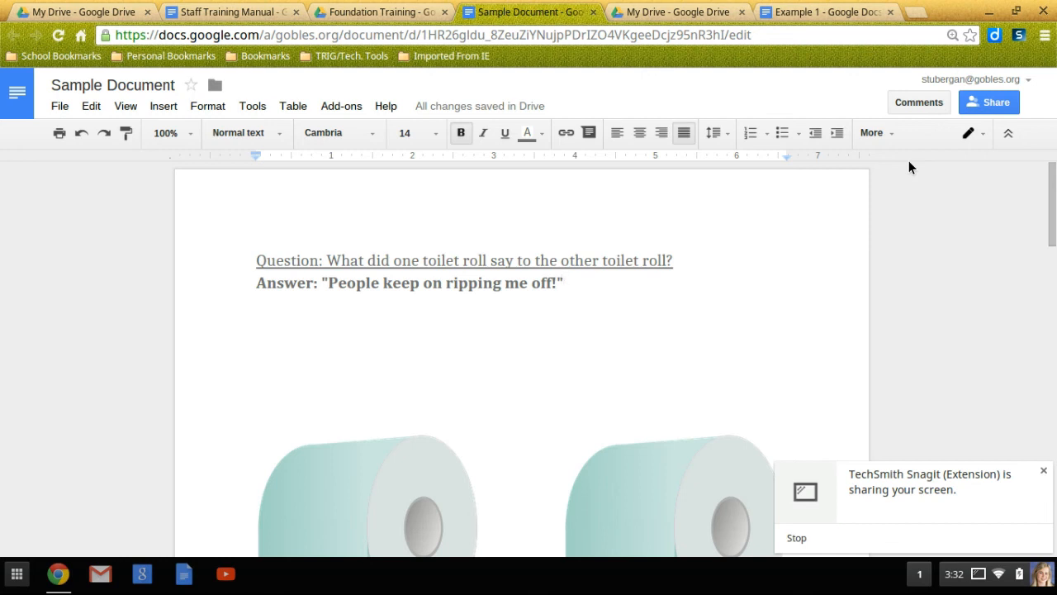
# Add the word "fasster" on a new line below the Answer, correct it to the suggested "faster", and leave two new lines below
pyautogui.press('Return')
pyautogui.write('f')
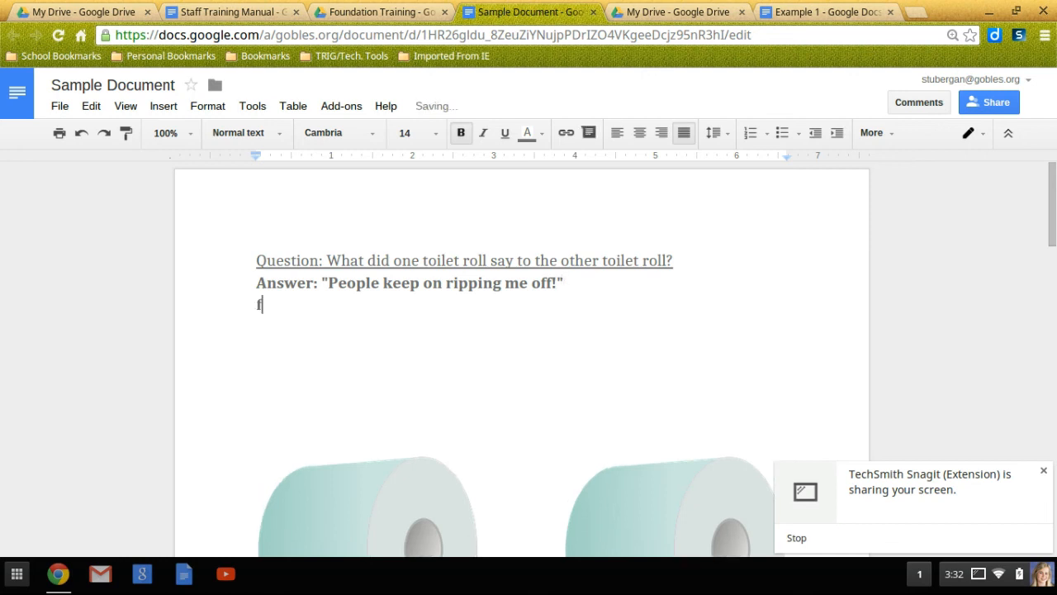
pyautogui.write('asster')
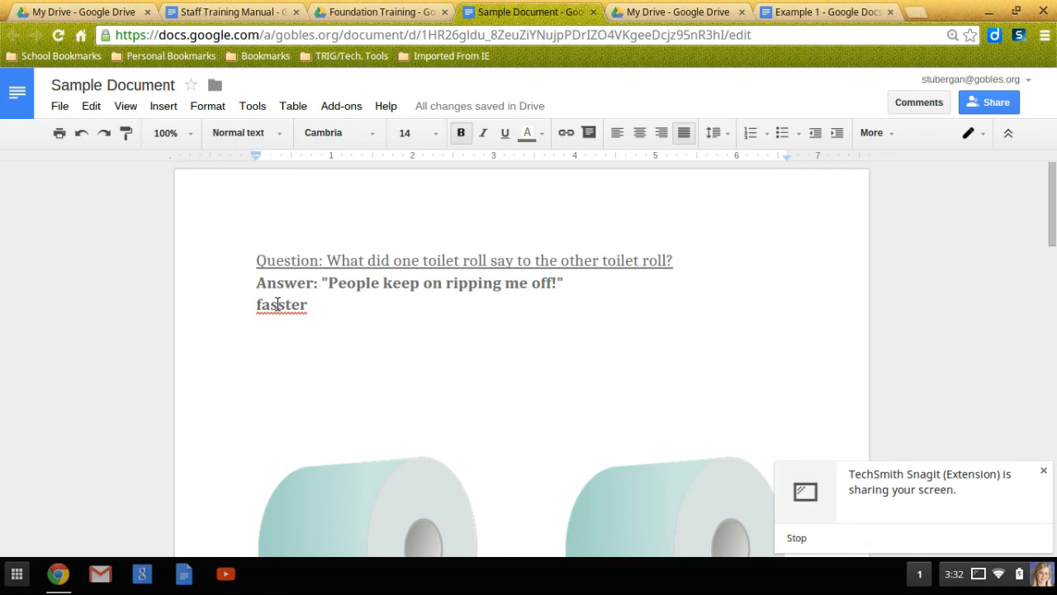
pyautogui.rightClick(277, 304)
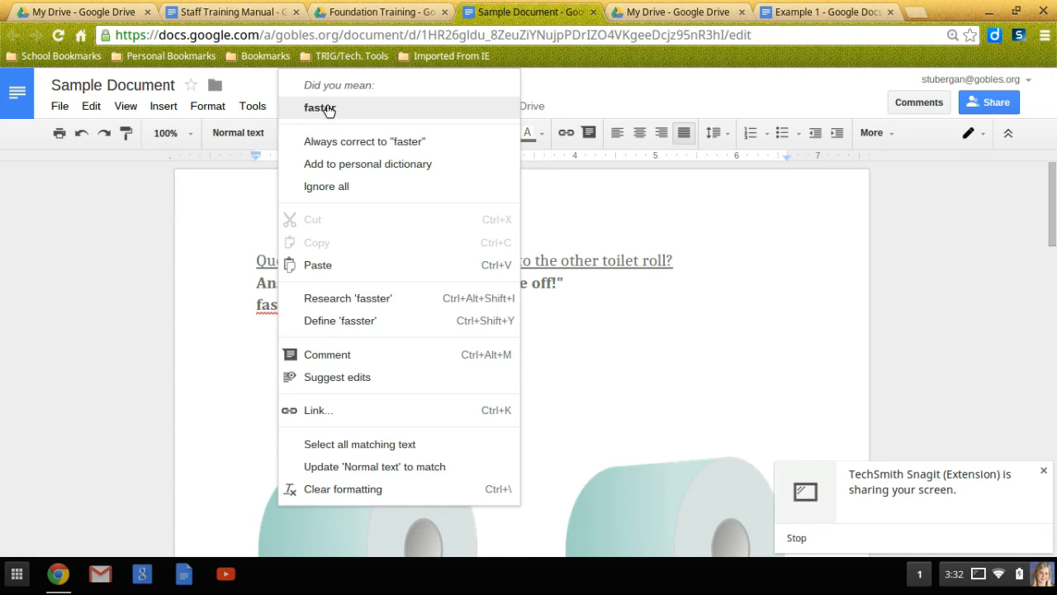
pyautogui.click(320, 108)
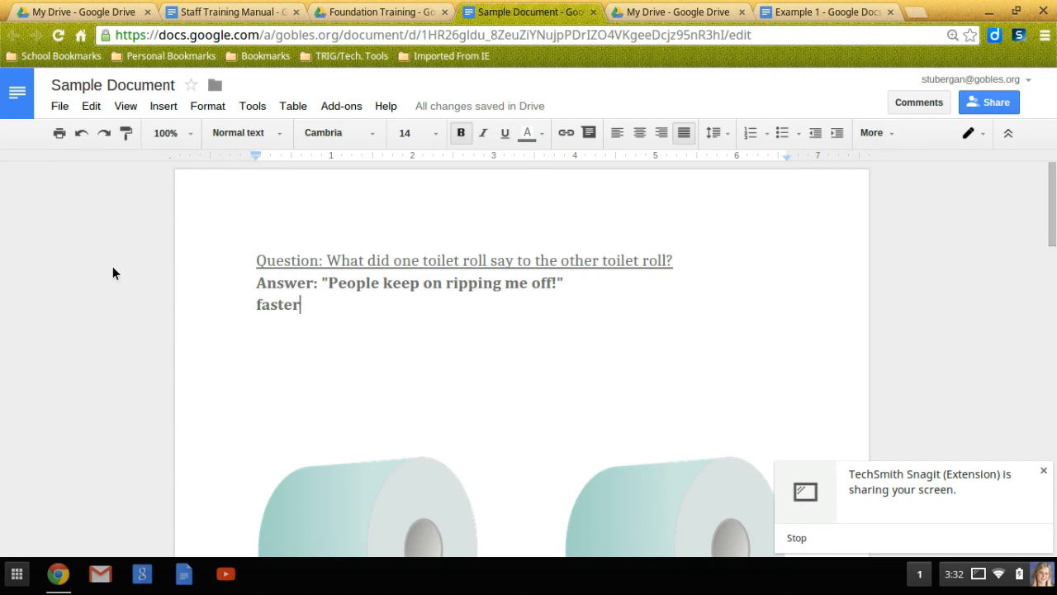
pyautogui.press('Return')
pyautogui.press('Return')
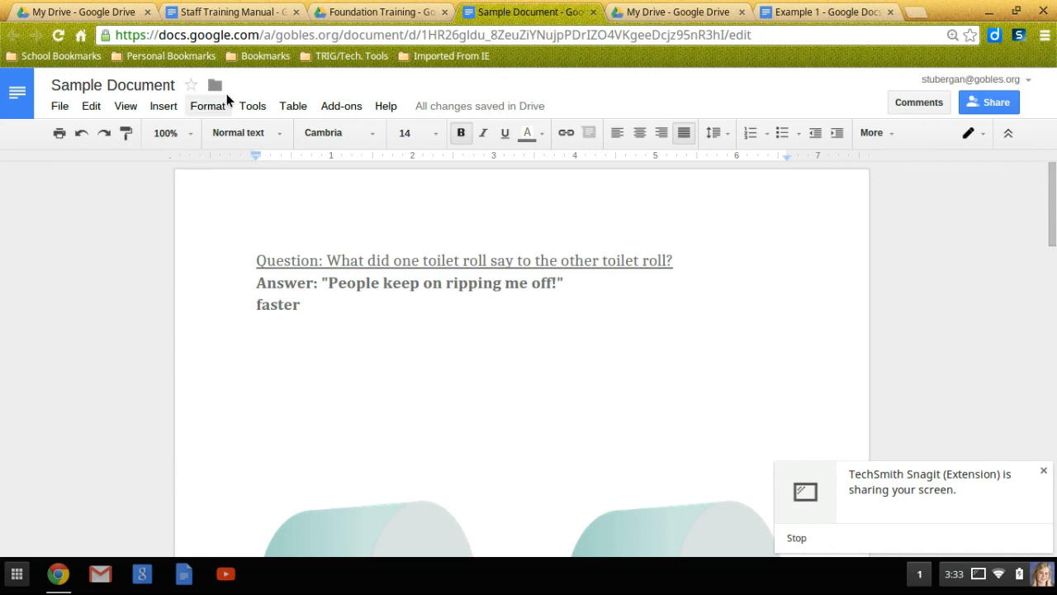
# View the document preferences with the automatic substitution list, and close them without changes
pyautogui.click(248, 107)
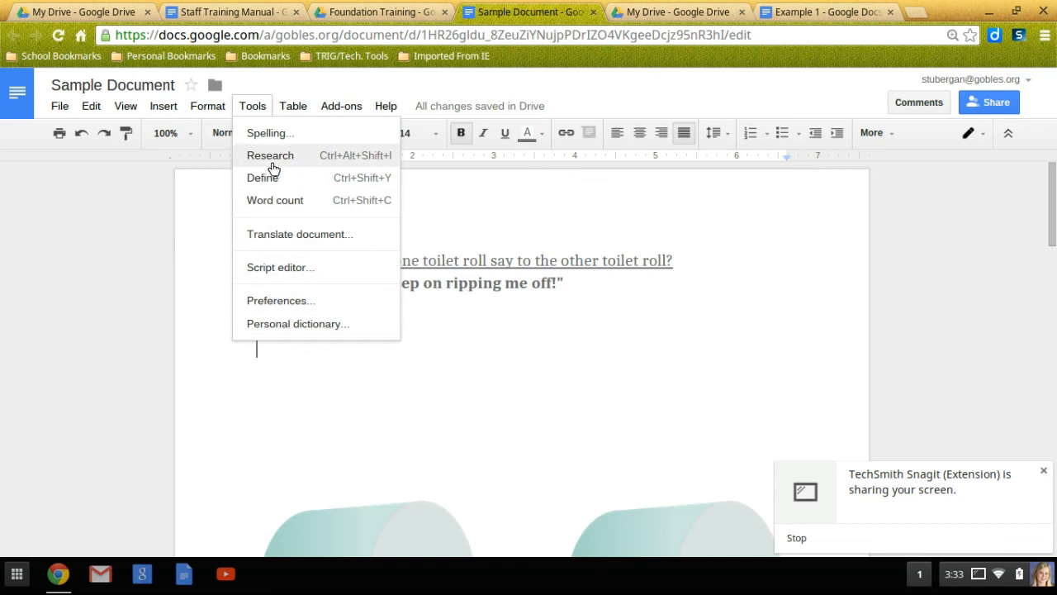
pyautogui.click(287, 302)
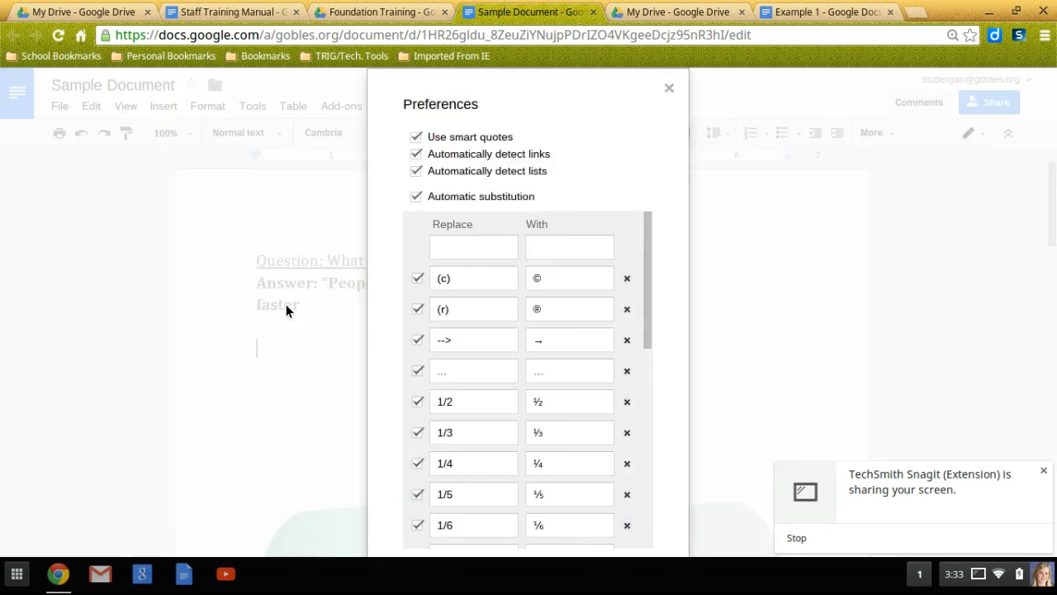
pyautogui.click(668, 88)
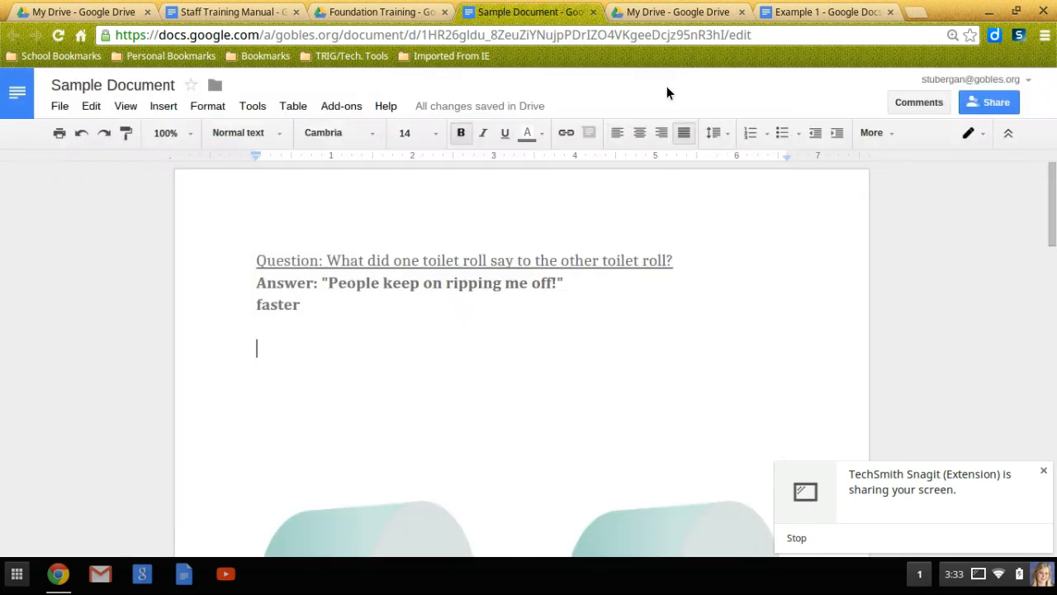
pyautogui.click(262, 107)
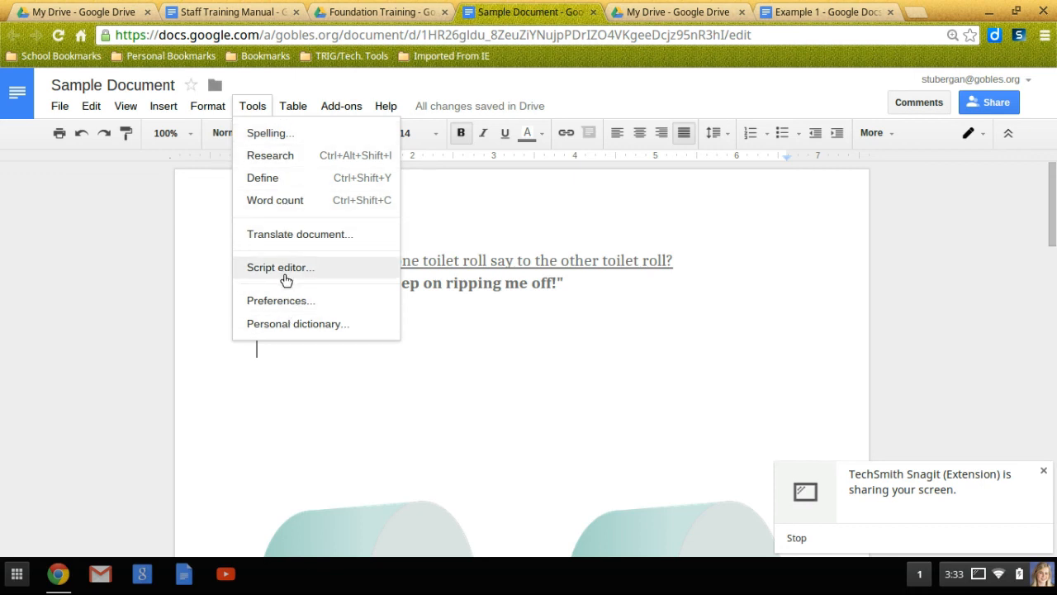
pyautogui.click(457, 384)
pyautogui.click(262, 357)
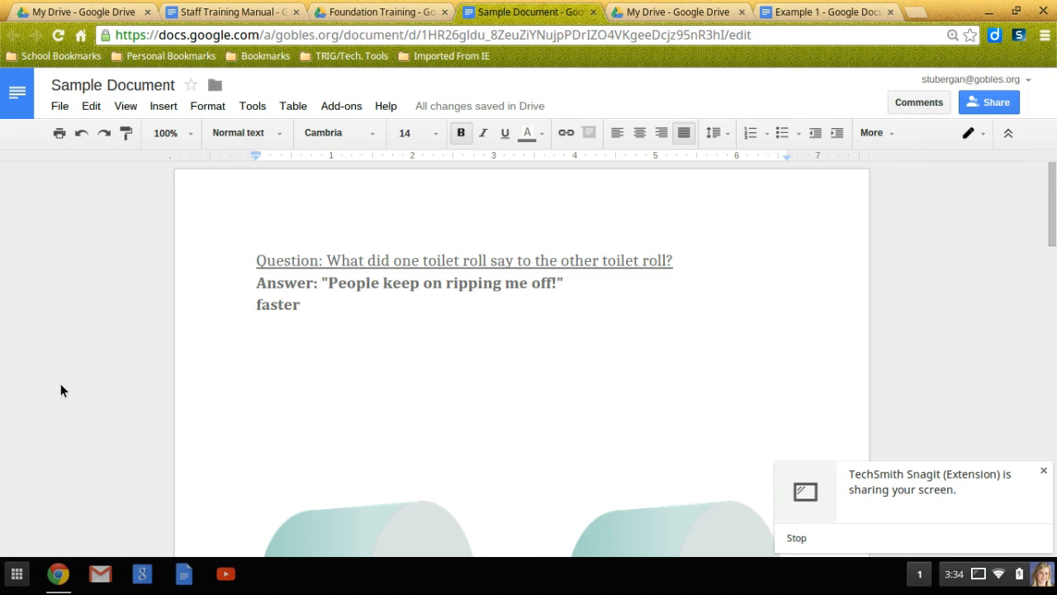
pyautogui.moveTo(300, 303); pyautogui.dragTo(256, 302)
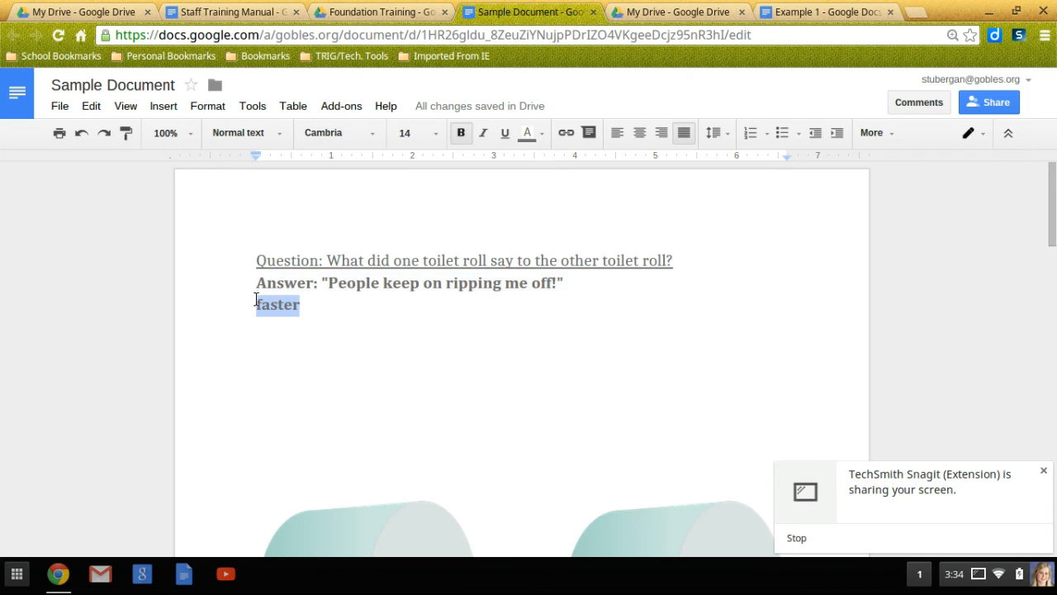
pyautogui.click(164, 106)
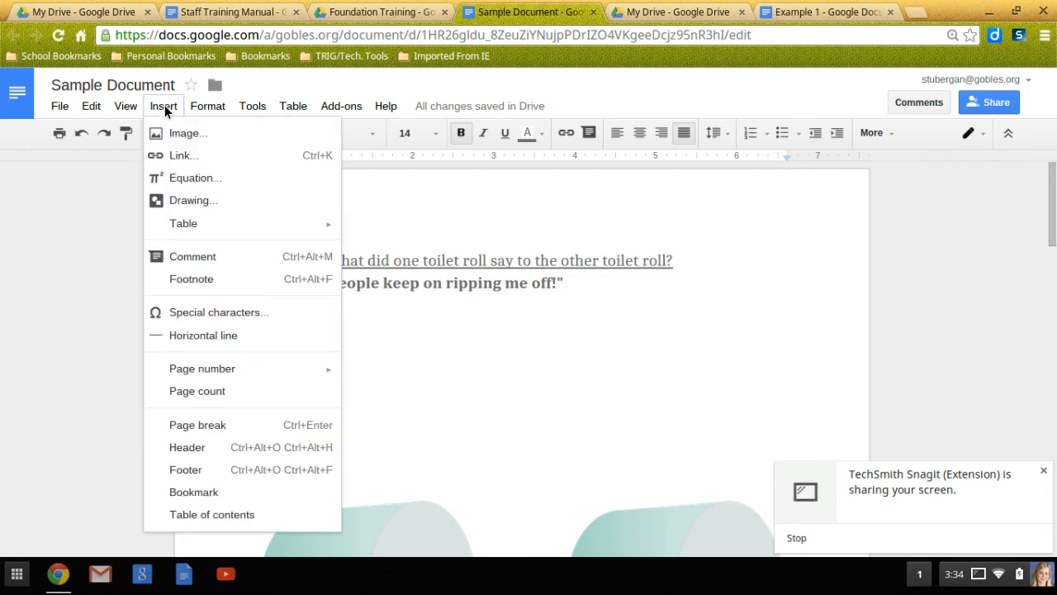
pyautogui.click(177, 157)
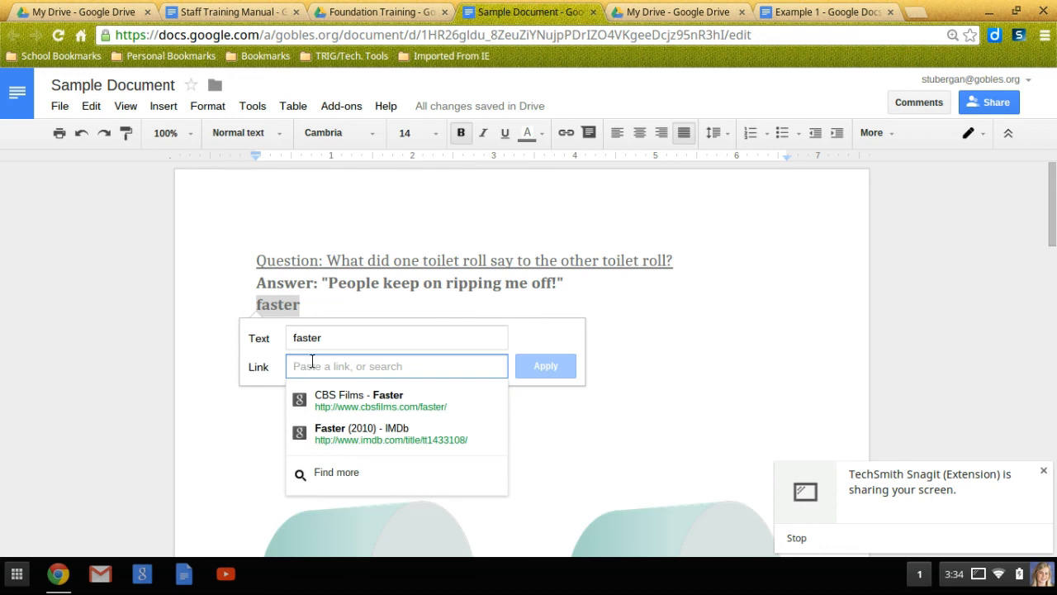
pyautogui.write('www.gobes')
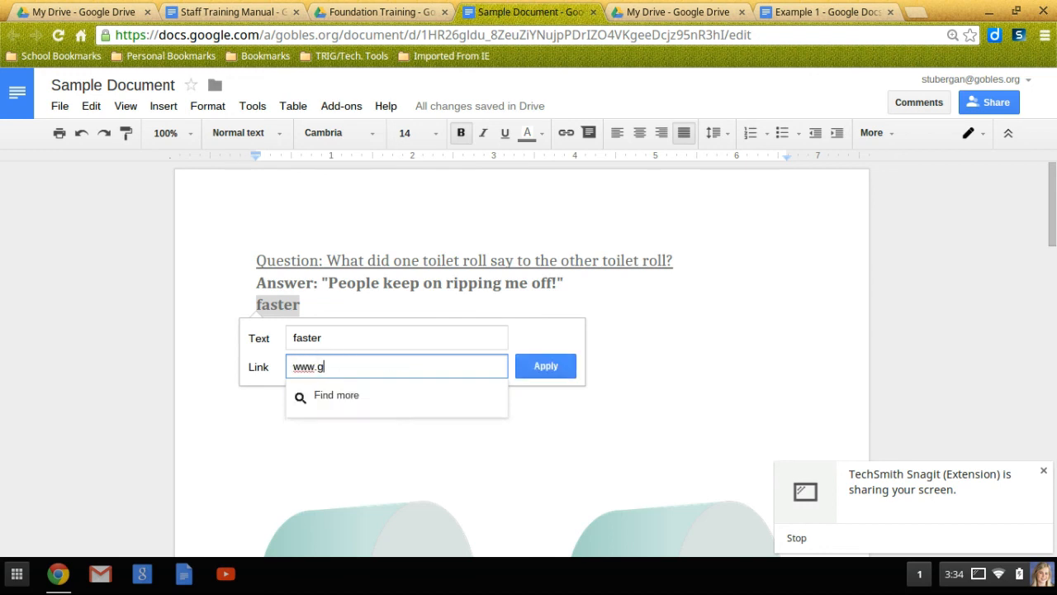
pyautogui.press('BackSpace')
pyautogui.press('BackSpace')
pyautogui.write('les.org')
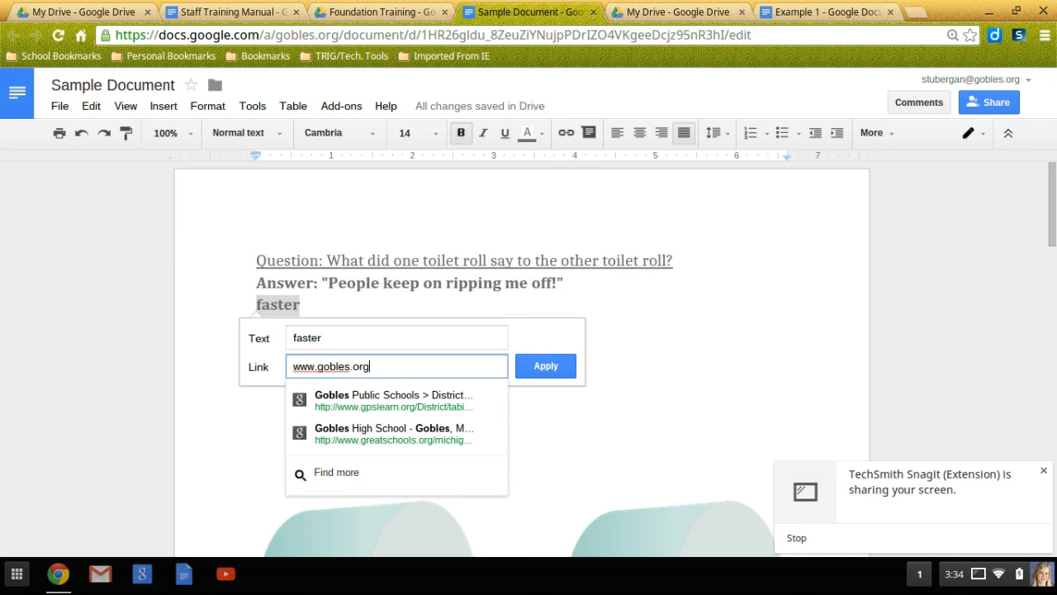
pyautogui.click(533, 364)
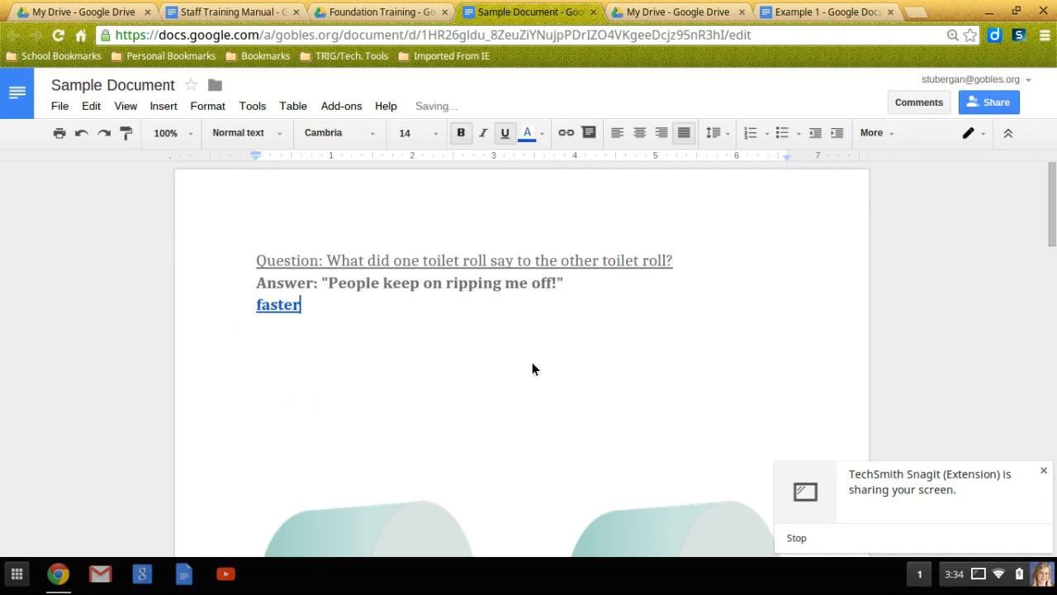
pyautogui.click(262, 304)
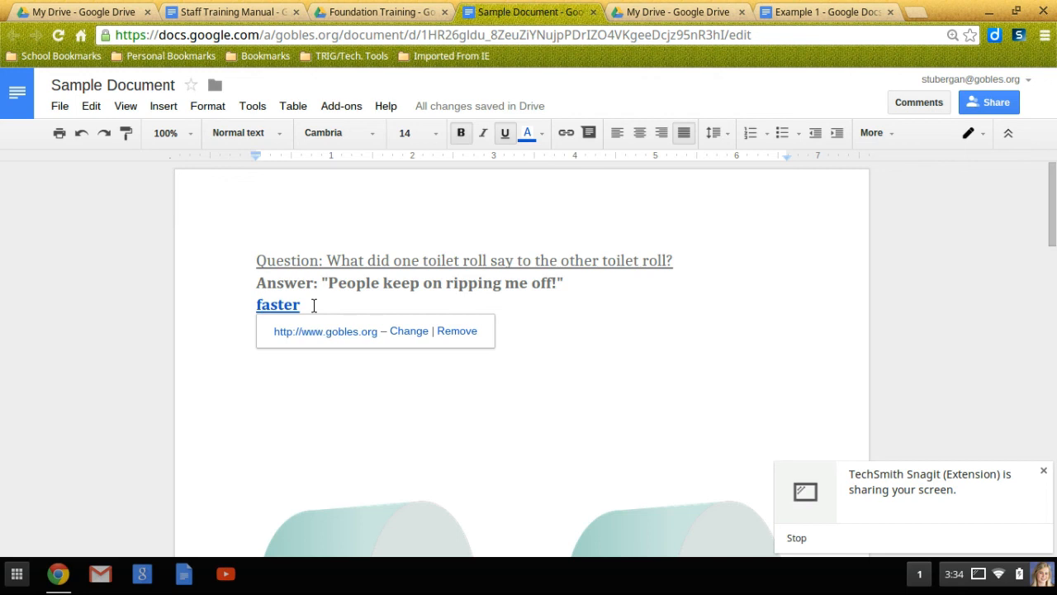
pyautogui.click(314, 305)
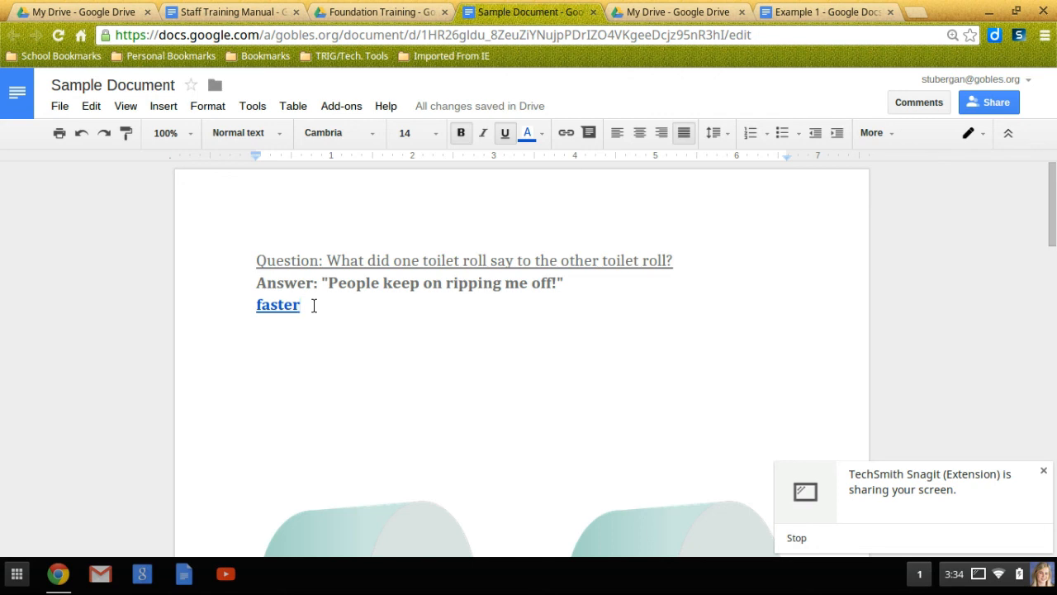
# Add two new lines after the linked word "faster" and search Scholar for "cars" with the Research tool
pyautogui.press('Return')
pyautogui.press('Return')
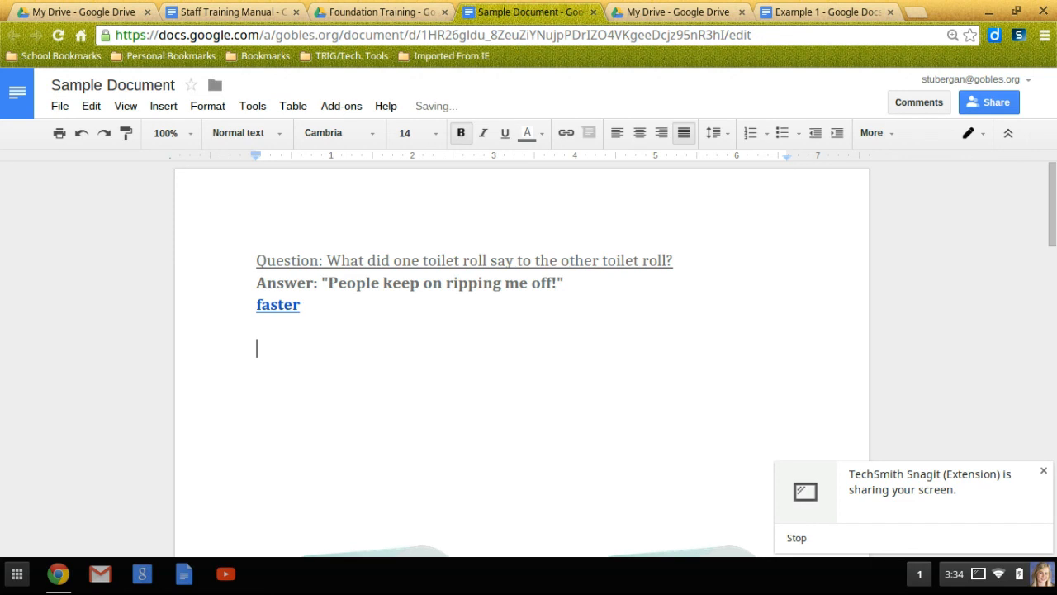
pyautogui.click(249, 108)
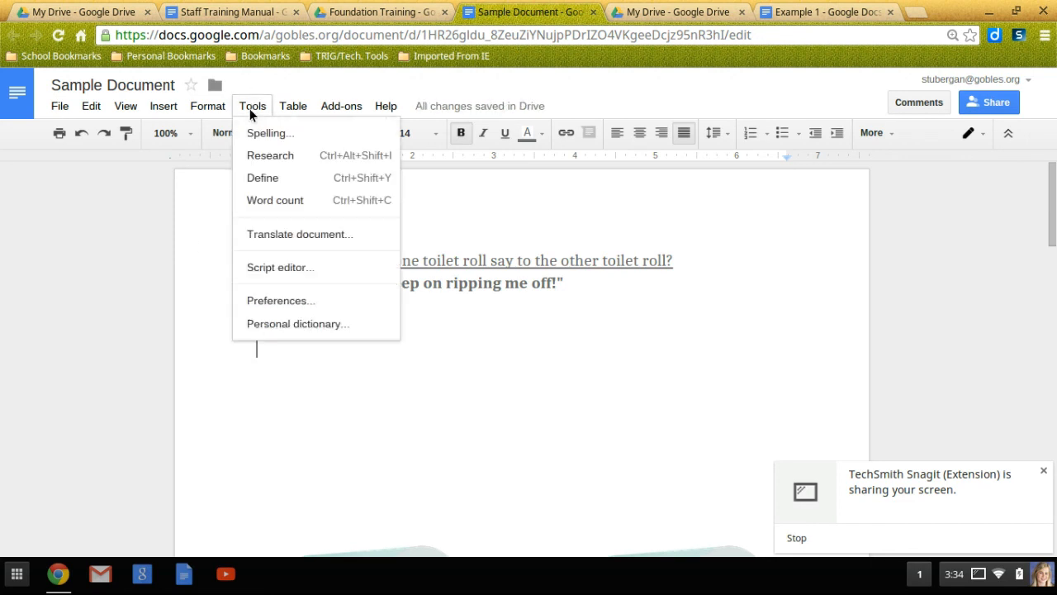
pyautogui.click(266, 157)
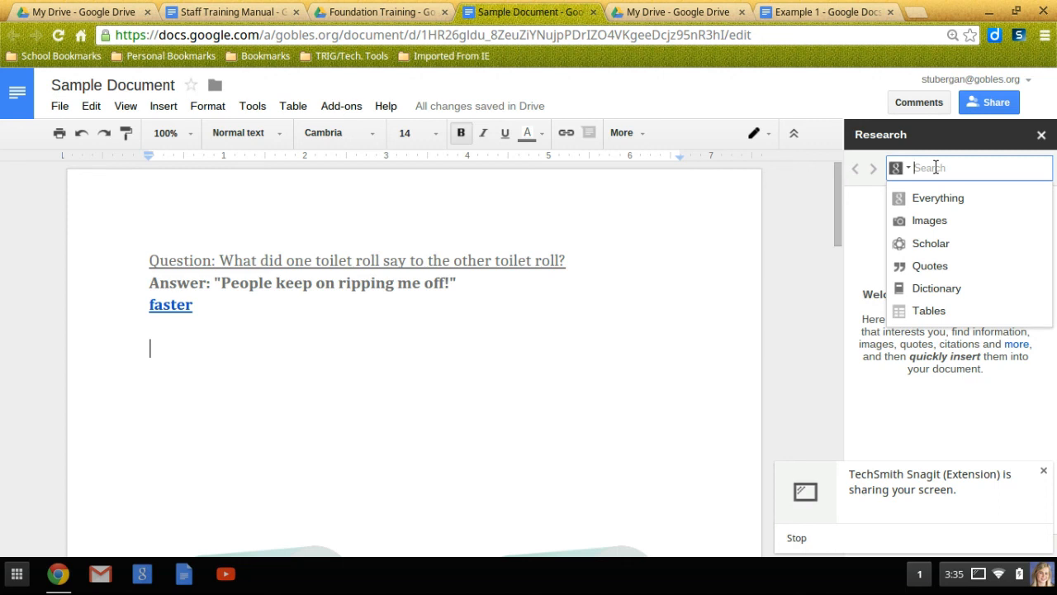
pyautogui.click(929, 242)
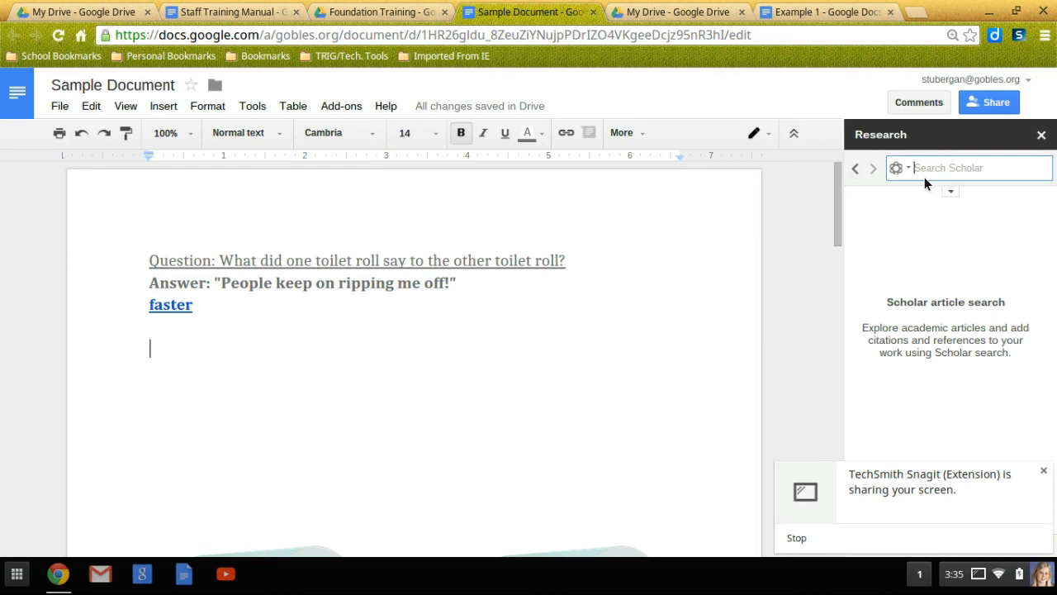
pyautogui.write('cars')
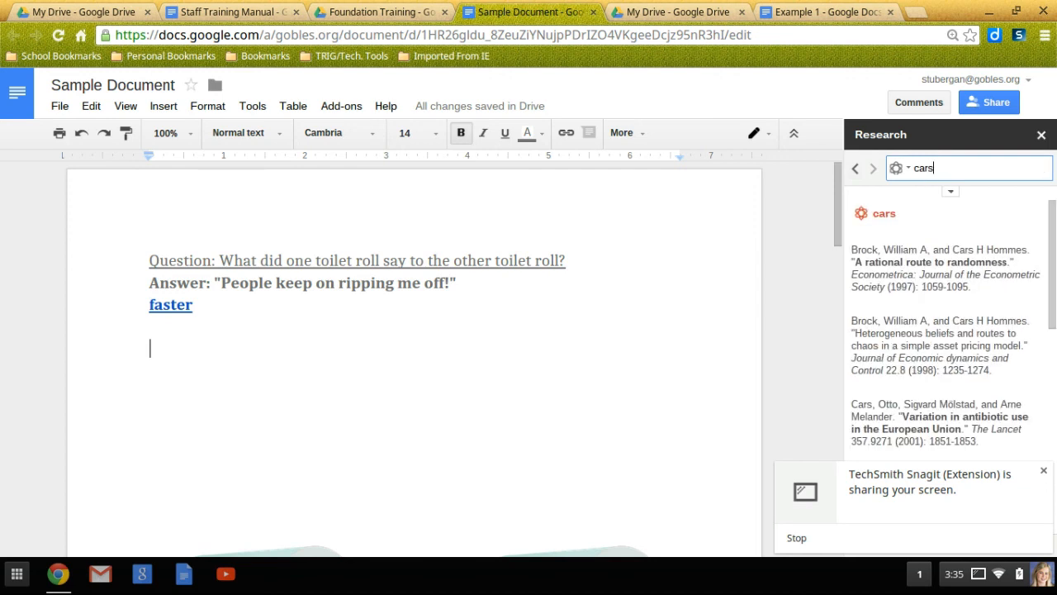
# Insert the Scholar citation for "A rational route to randomness" below the linked word "faster"
pyautogui.moveTo(938, 304)
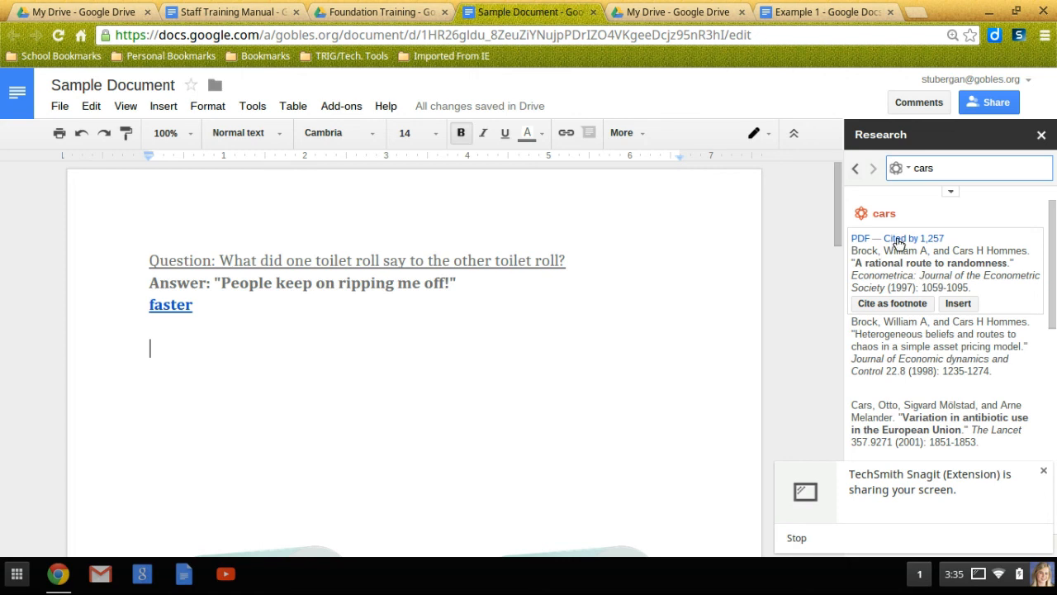
pyautogui.moveTo(880, 254)
pyautogui.click(948, 302)
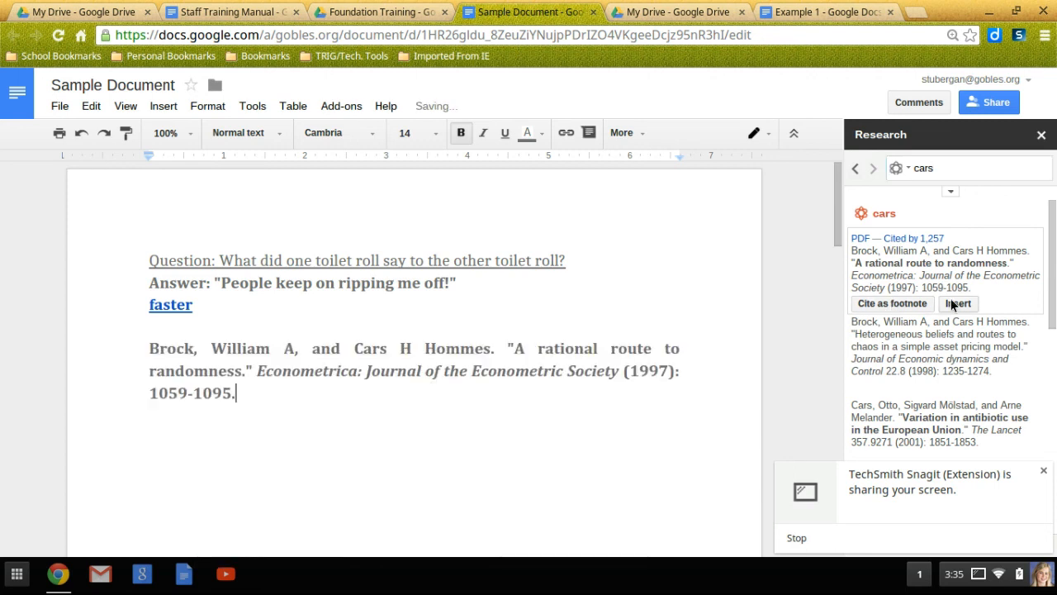
# Delete the inserted "A rational route to randomness" citation and close the Research tool
pyautogui.moveTo(944, 306)
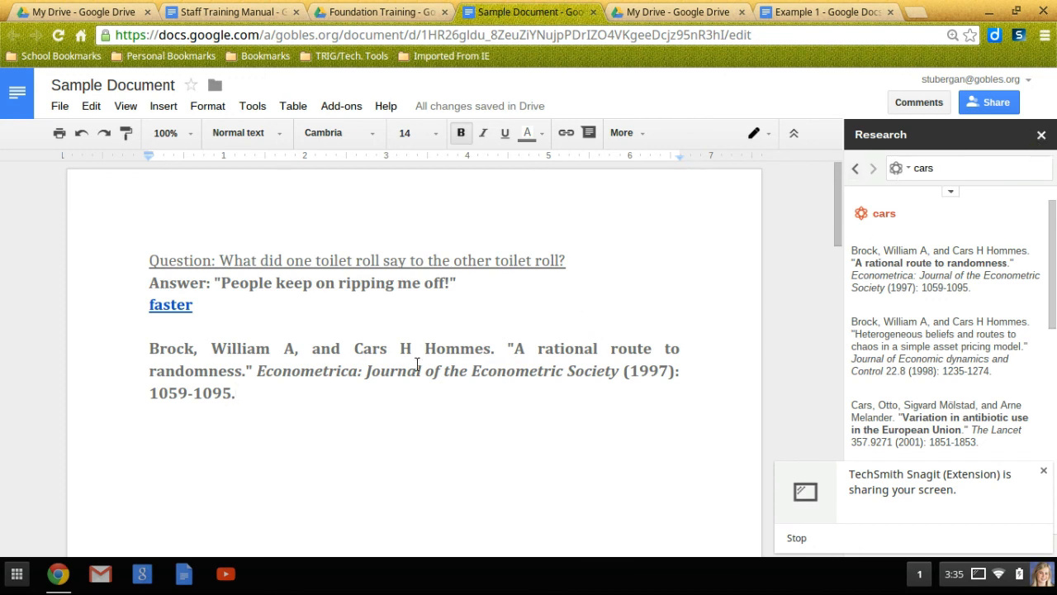
pyautogui.moveTo(258, 397); pyautogui.dragTo(116, 356)
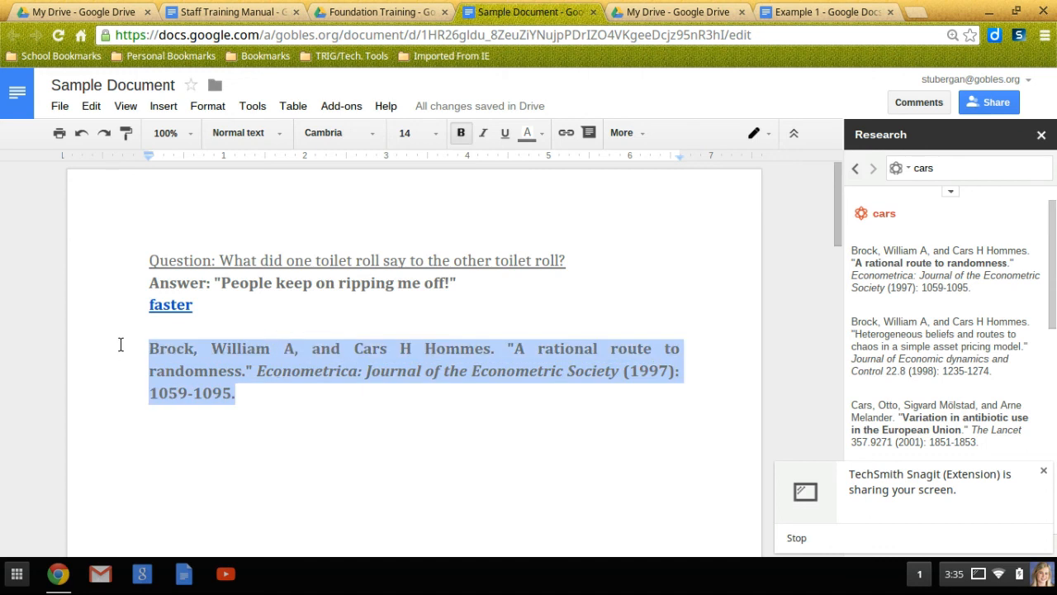
pyautogui.press('BackSpace')
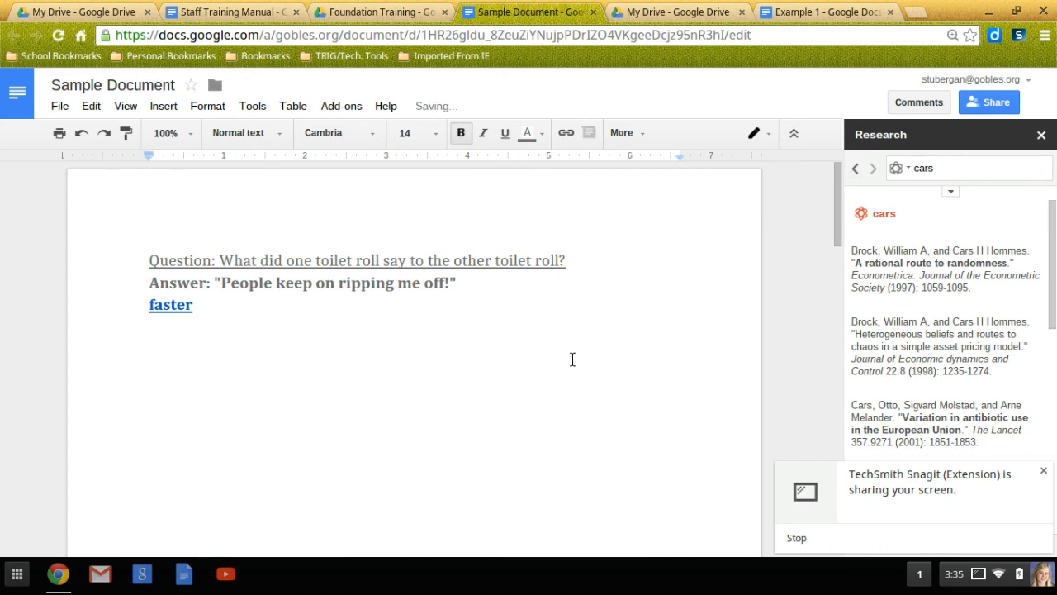
pyautogui.click(1042, 135)
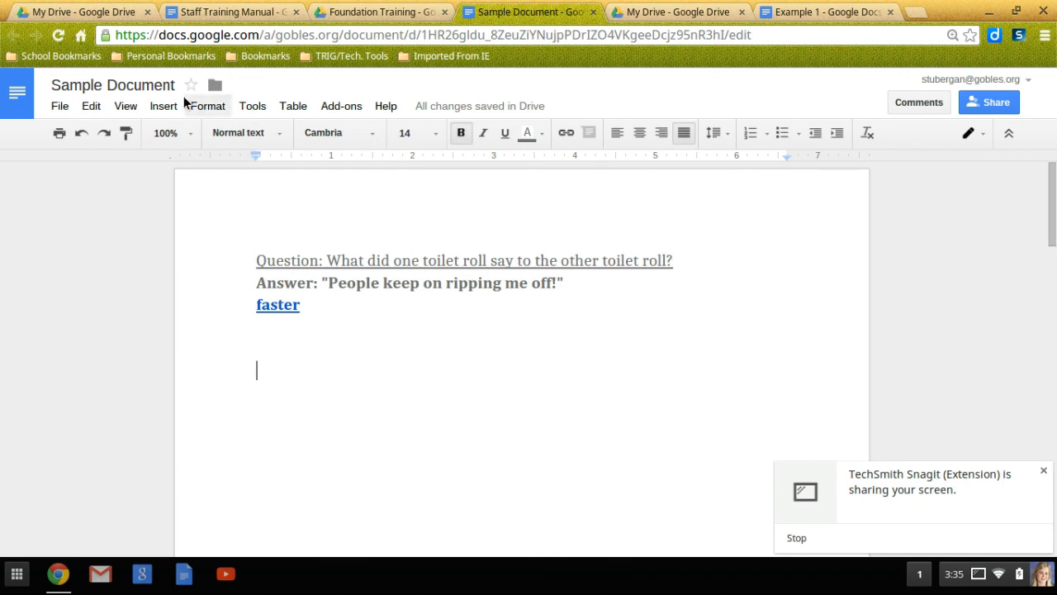
# Start inserting an image and look through the By URL, Your albums, Google Drive and Upload sources
pyautogui.click(164, 106)
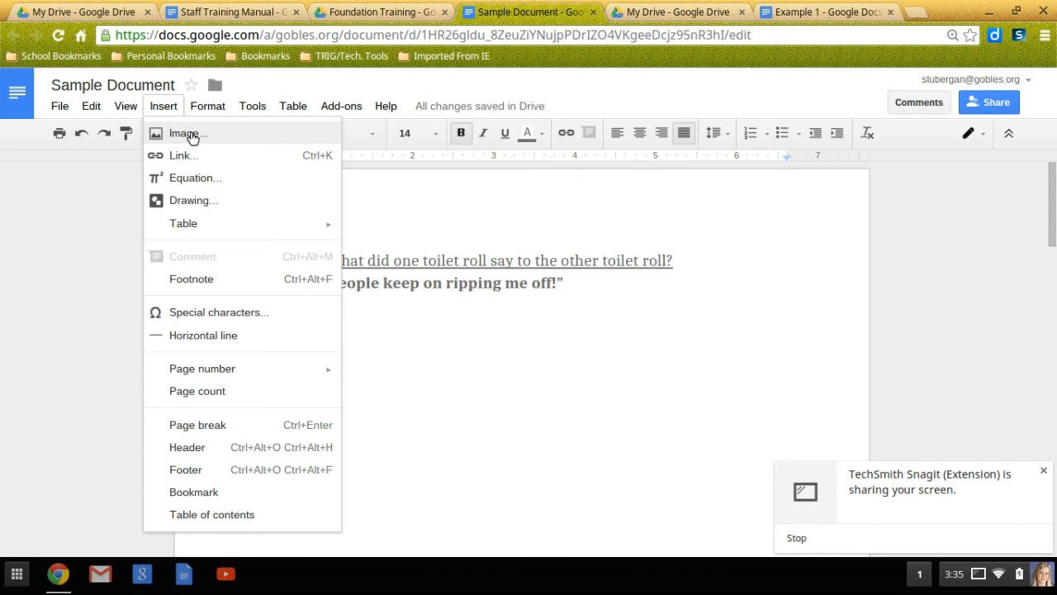
pyautogui.click(185, 133)
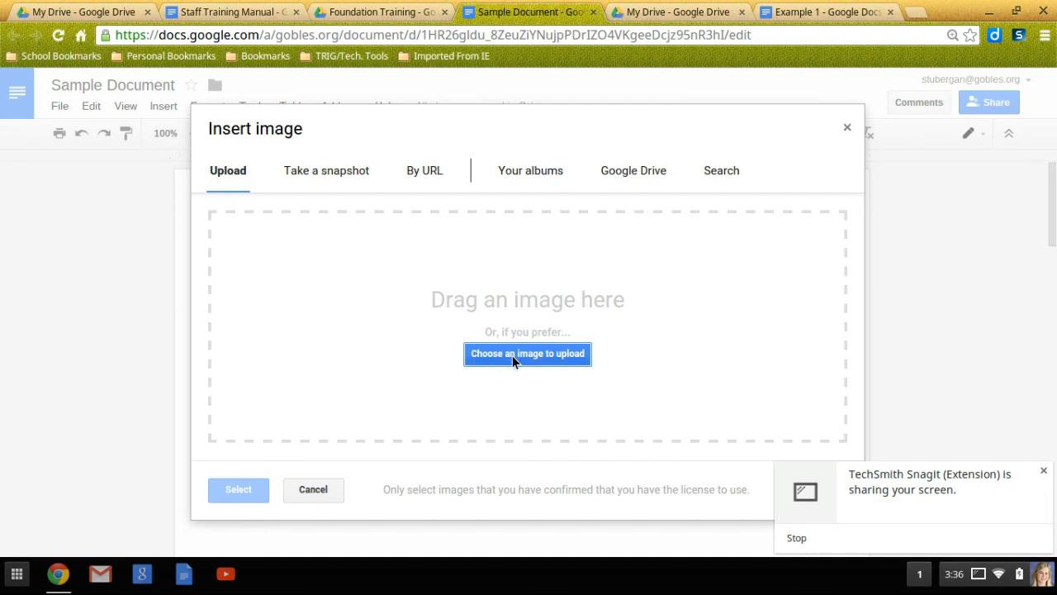
pyautogui.click(419, 168)
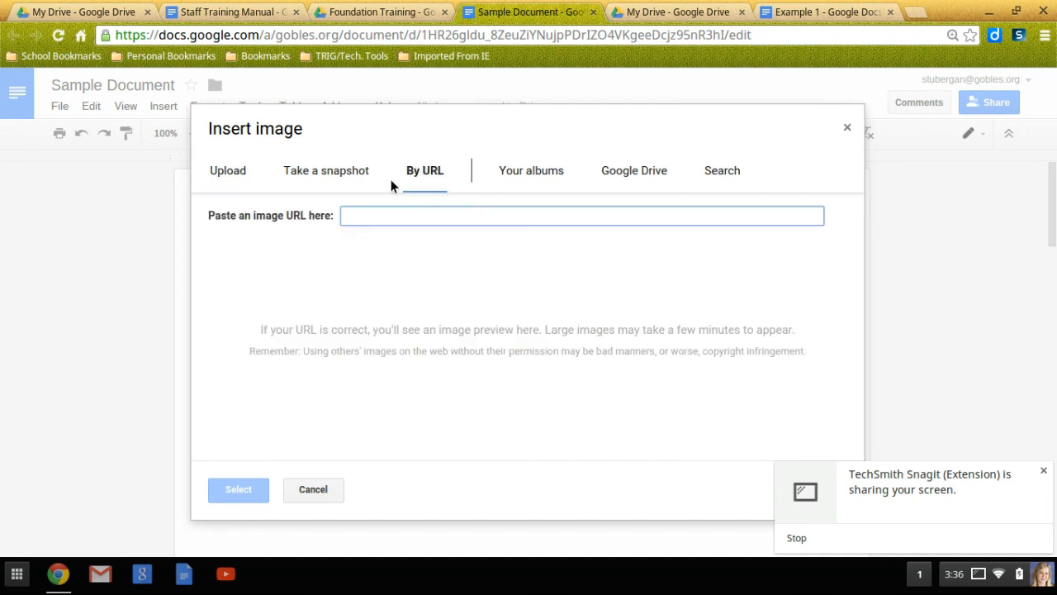
pyautogui.click(523, 173)
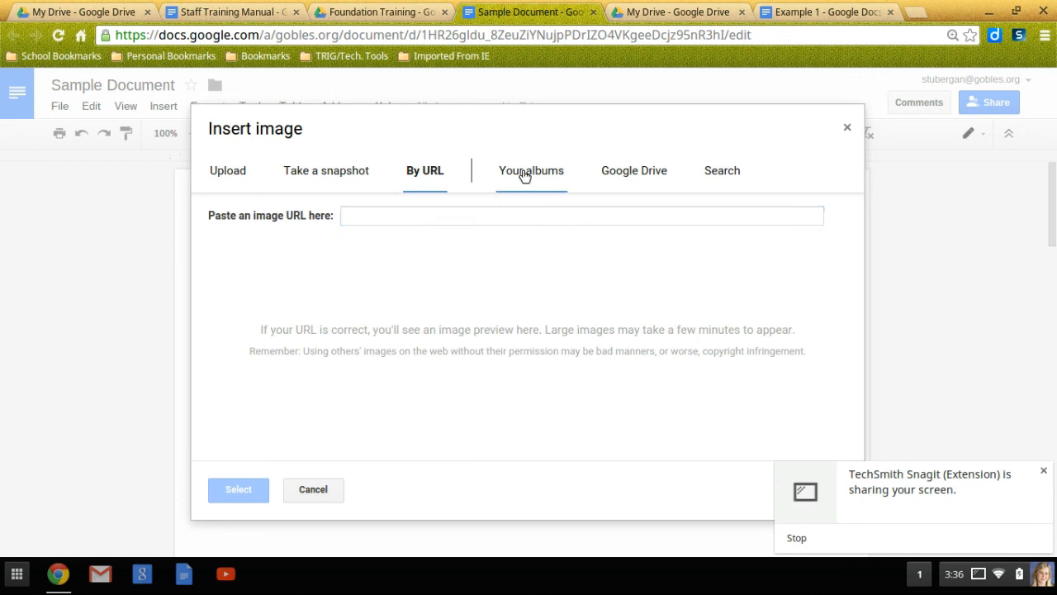
pyautogui.click(649, 175)
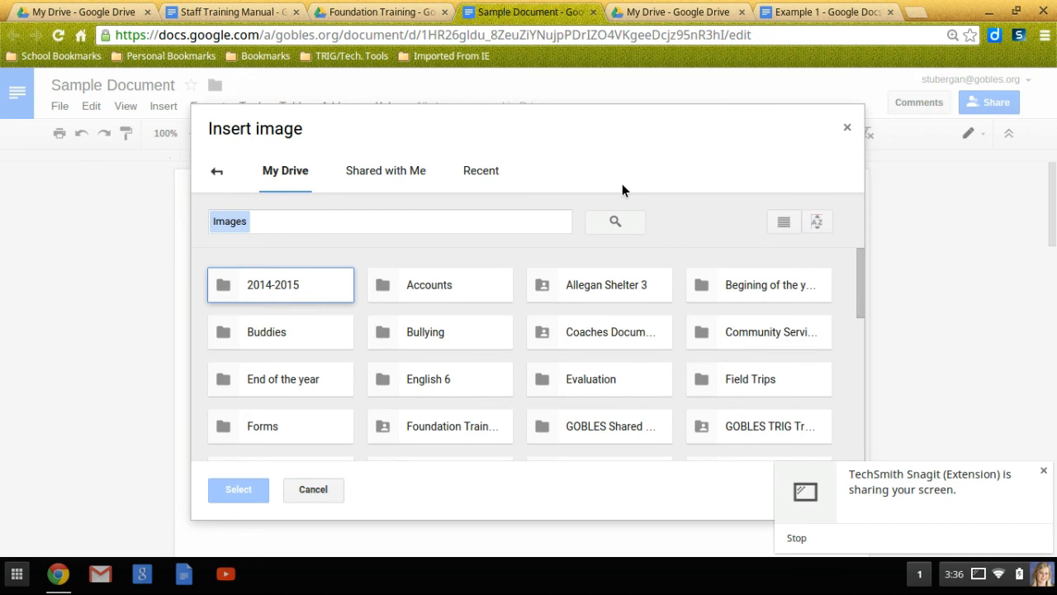
pyautogui.click(223, 172)
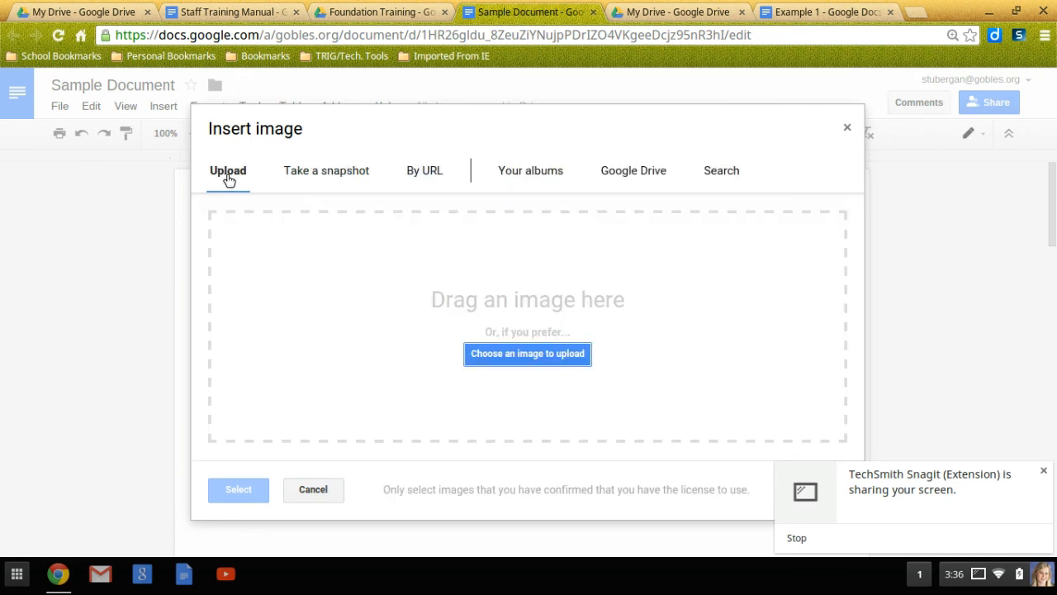
# Search Google for images of "cars" and insert the first result, the two orange race cars, below the word "faster"
pyautogui.click(724, 170)
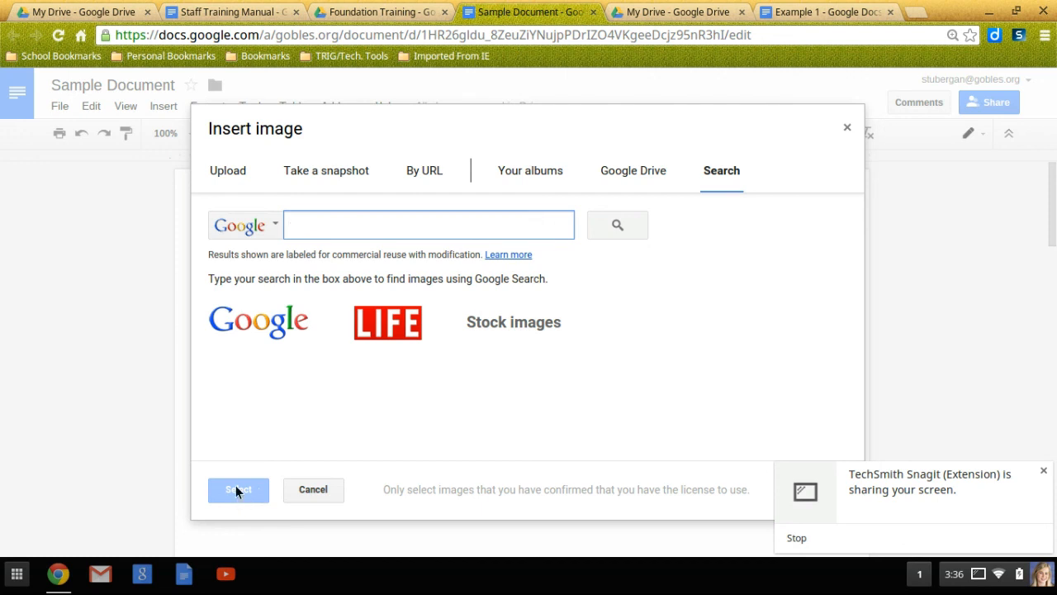
pyautogui.write('cars')
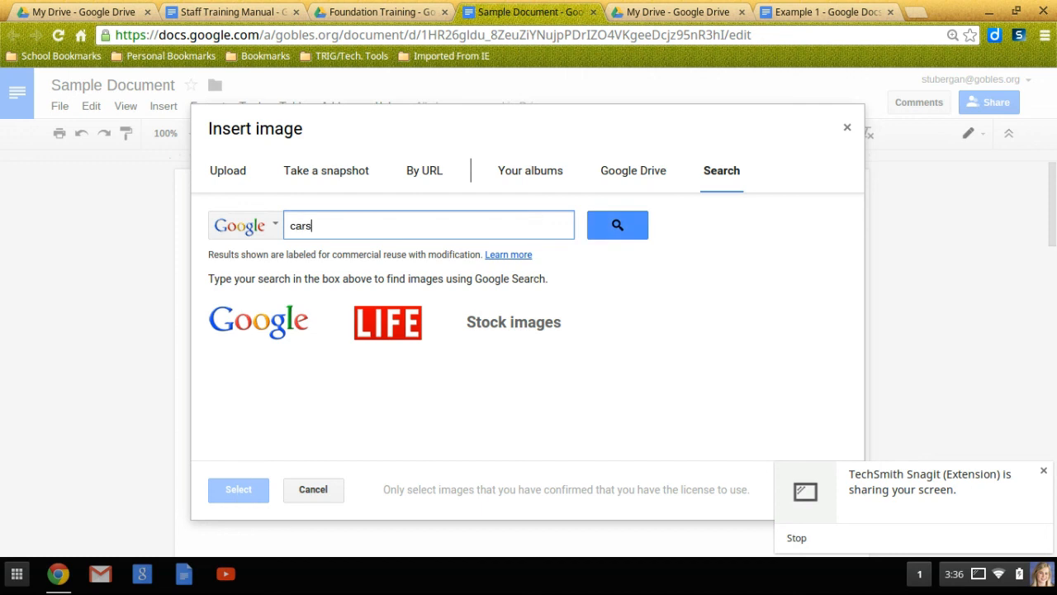
pyautogui.click(620, 227)
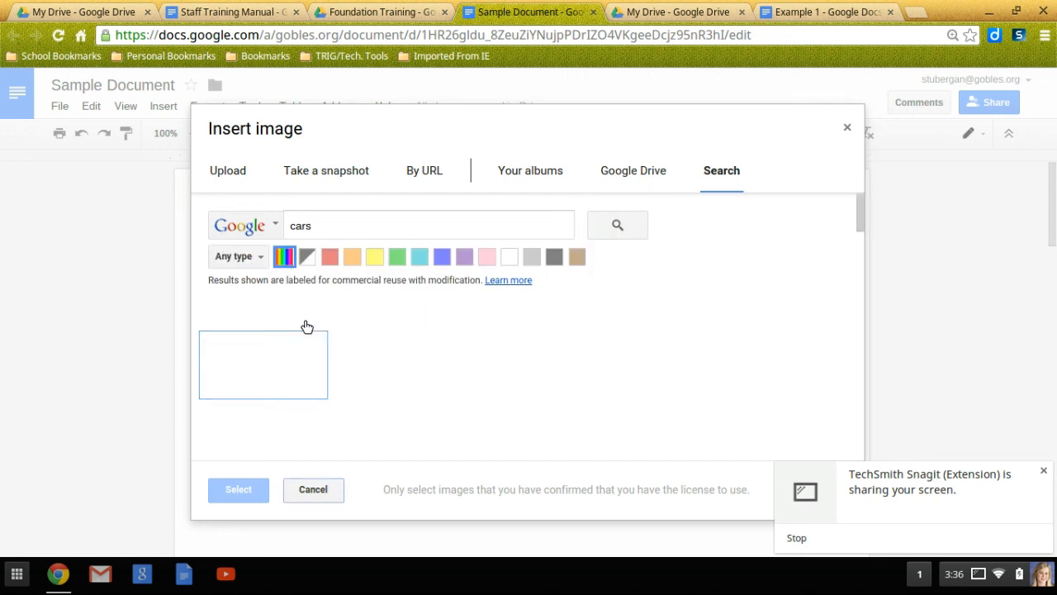
pyautogui.click(287, 380)
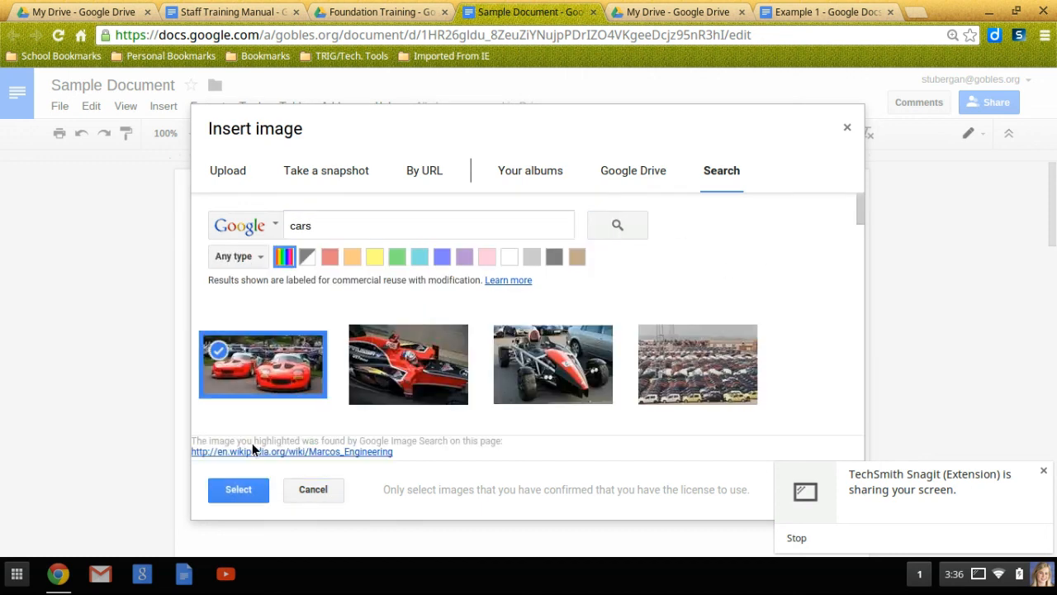
pyautogui.click(238, 488)
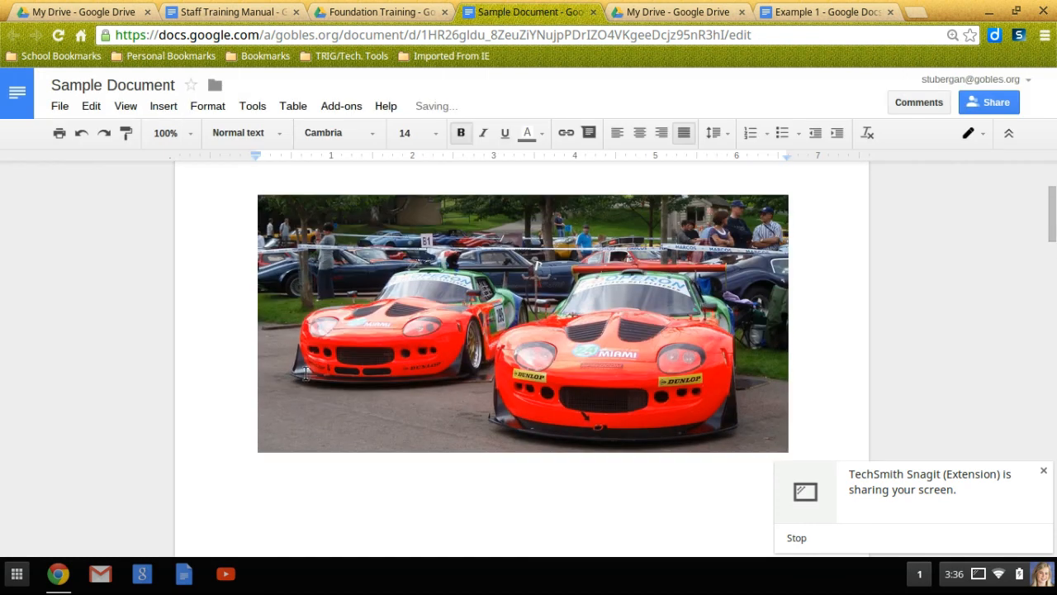
# Shrink the inserted race car image proportionally to about 4.25 inches wide, and delete it from the document
pyautogui.click(306, 374)
pyautogui.scroll(3, 436, 387)
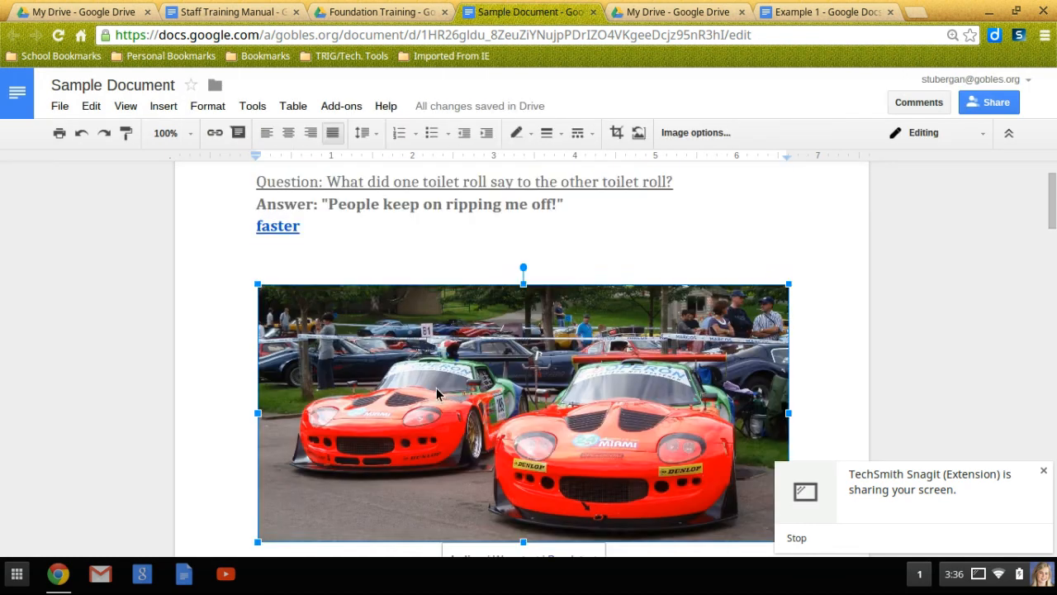
pyautogui.scroll(-2, 644, 438)
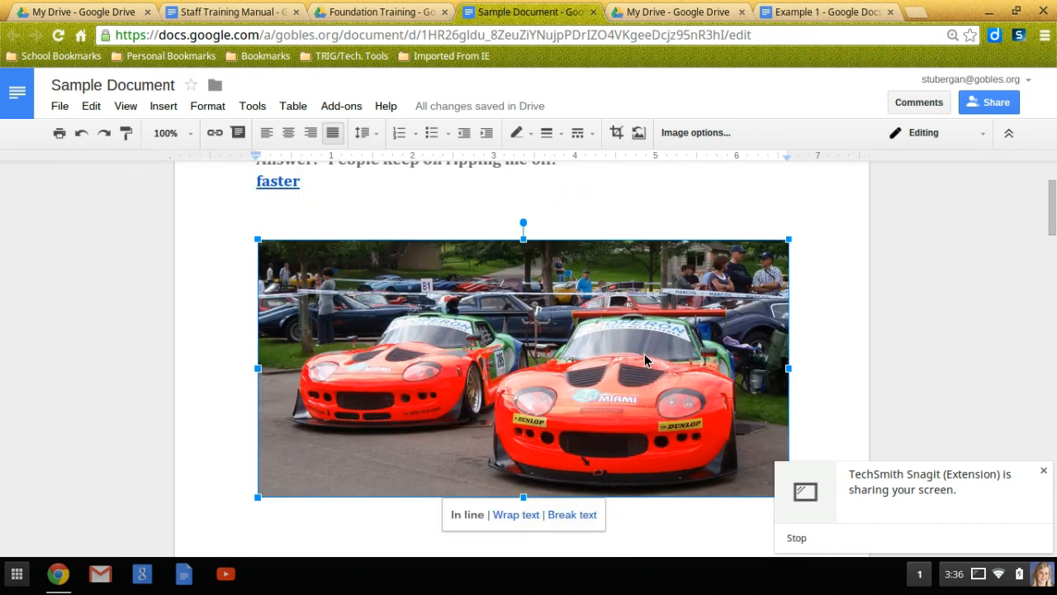
pyautogui.moveTo(789, 460); pyautogui.dragTo(514, 371)
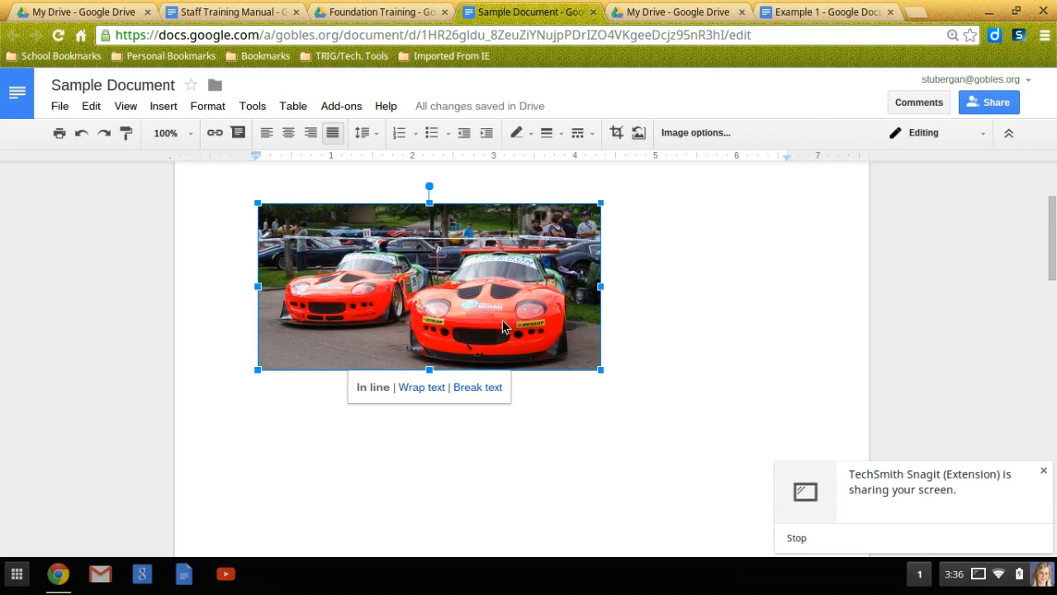
pyautogui.press('Delete')
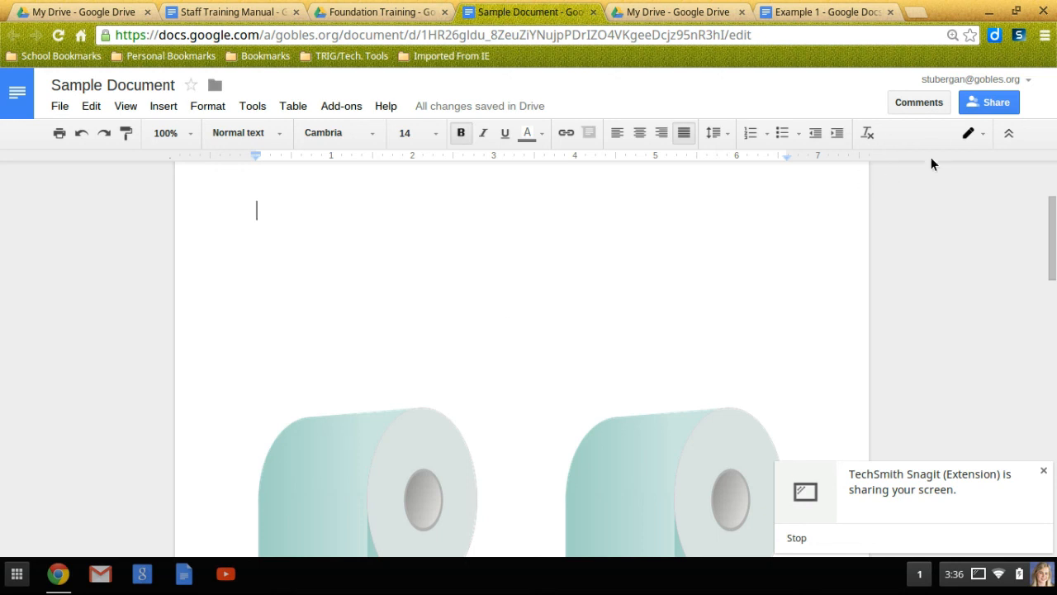
# Open the document's sharing settings and add a person as a recipient by name
pyautogui.click(985, 102)
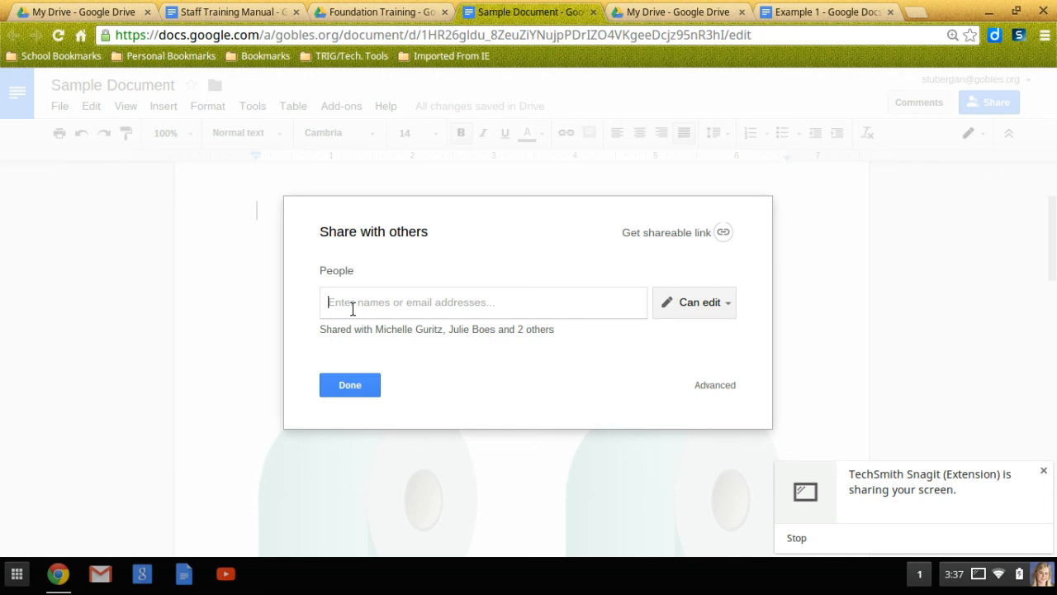
pyautogui.write('stub')
pyautogui.press('Return')
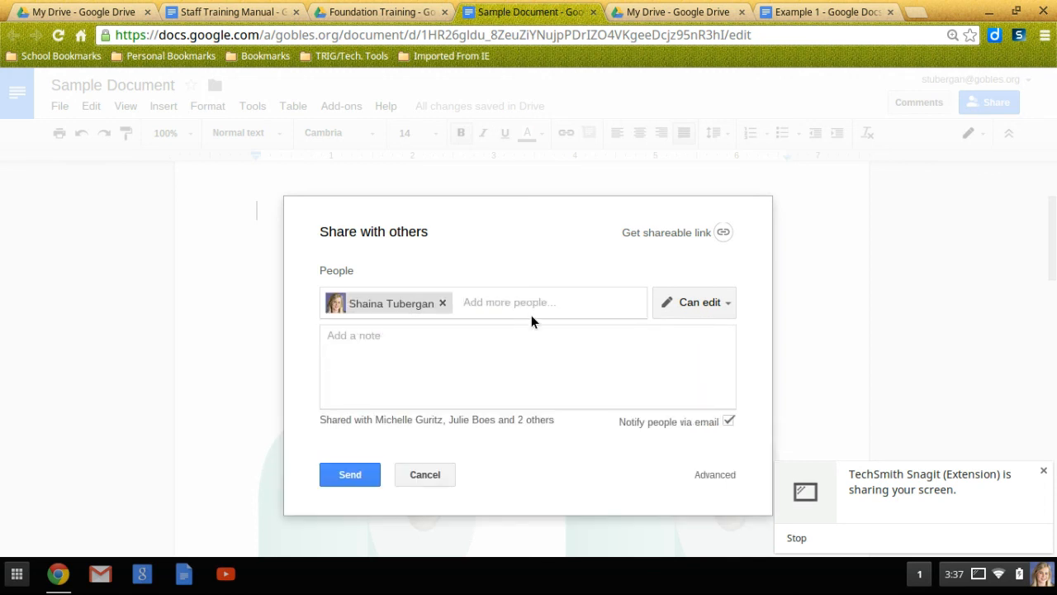
# Check the permission levels available for the recipient, and close the sharing settings without sending the invitation
pyautogui.click(725, 306)
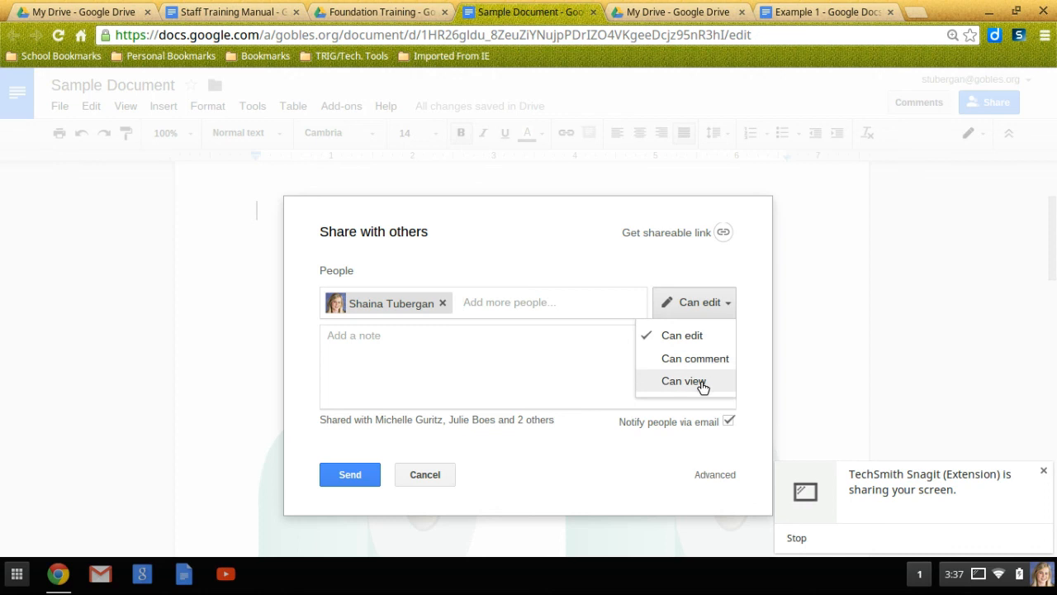
pyautogui.click(716, 302)
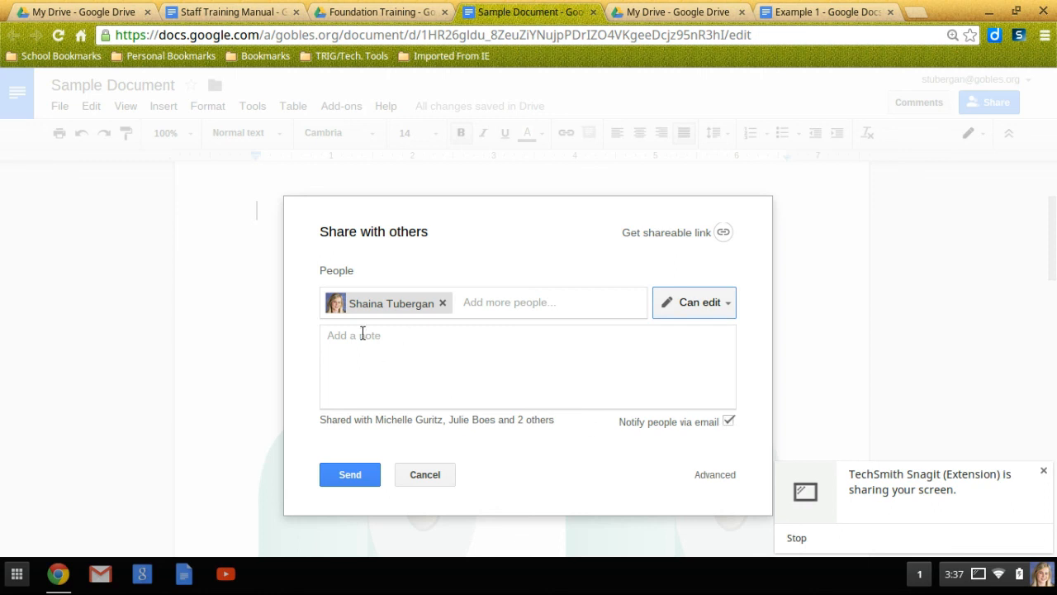
pyautogui.click(423, 475)
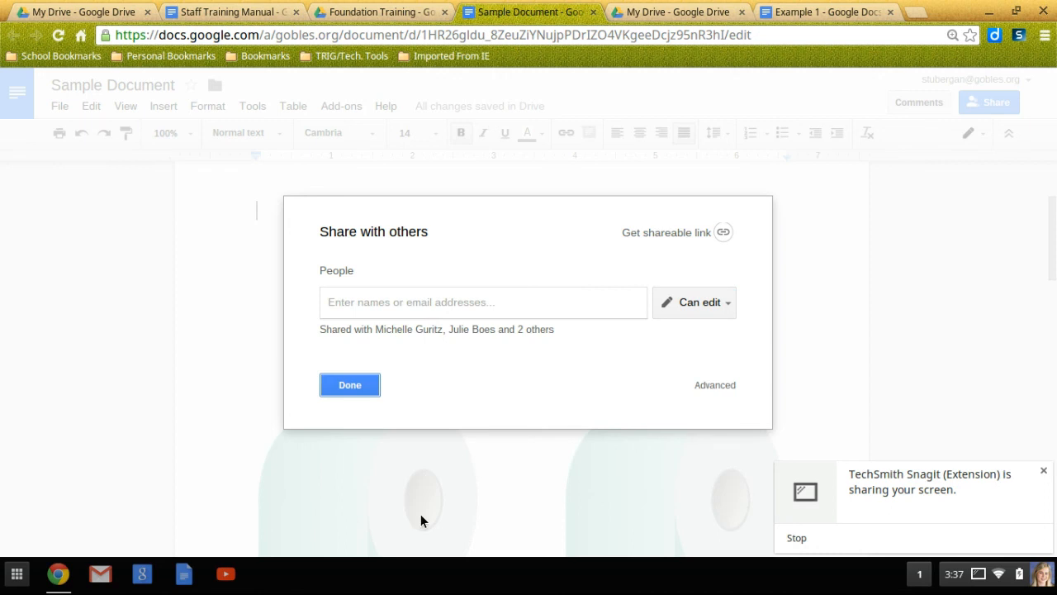
pyautogui.click(347, 389)
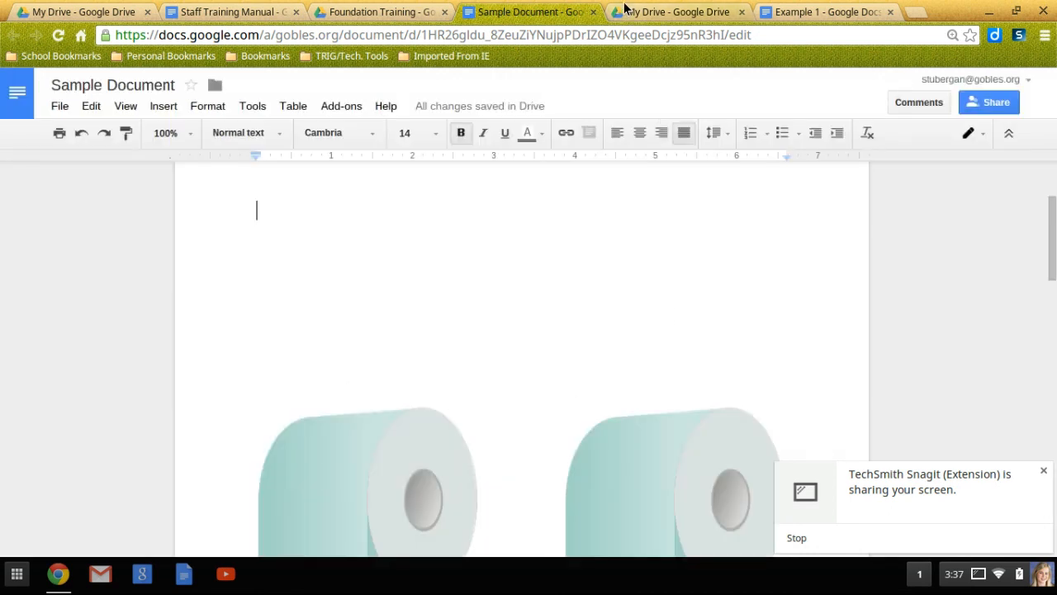
# Switch to My Drive, look at the Share option among the Example 1 presentation's actions, and dismiss them
pyautogui.click(681, 12)
pyautogui.scroll(-10, 592, 500)
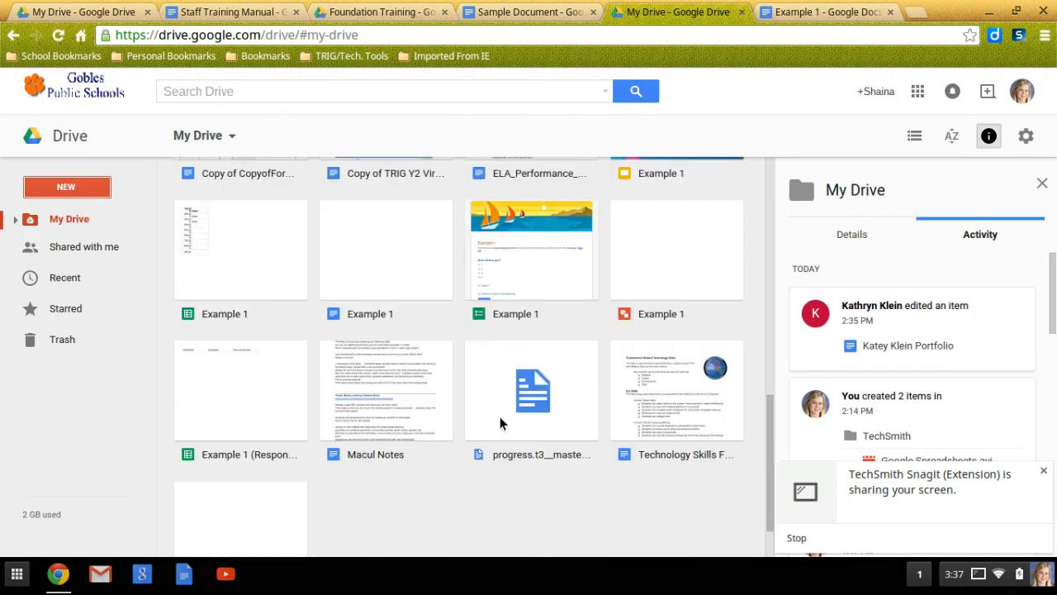
pyautogui.scroll(1, 495, 364)
pyautogui.rightClick(667, 241)
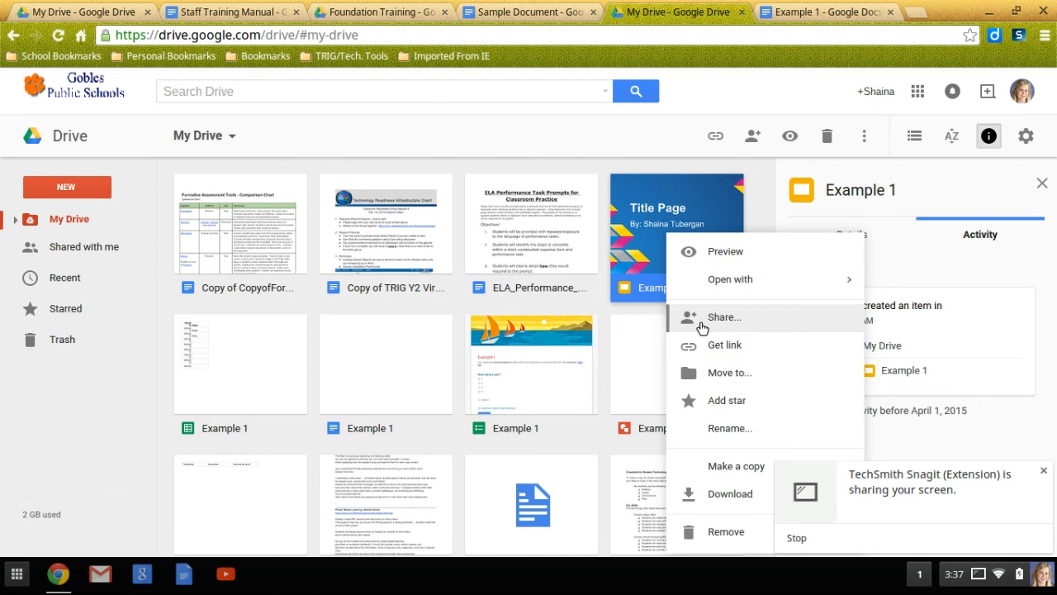
pyautogui.scroll(2, 546, 360)
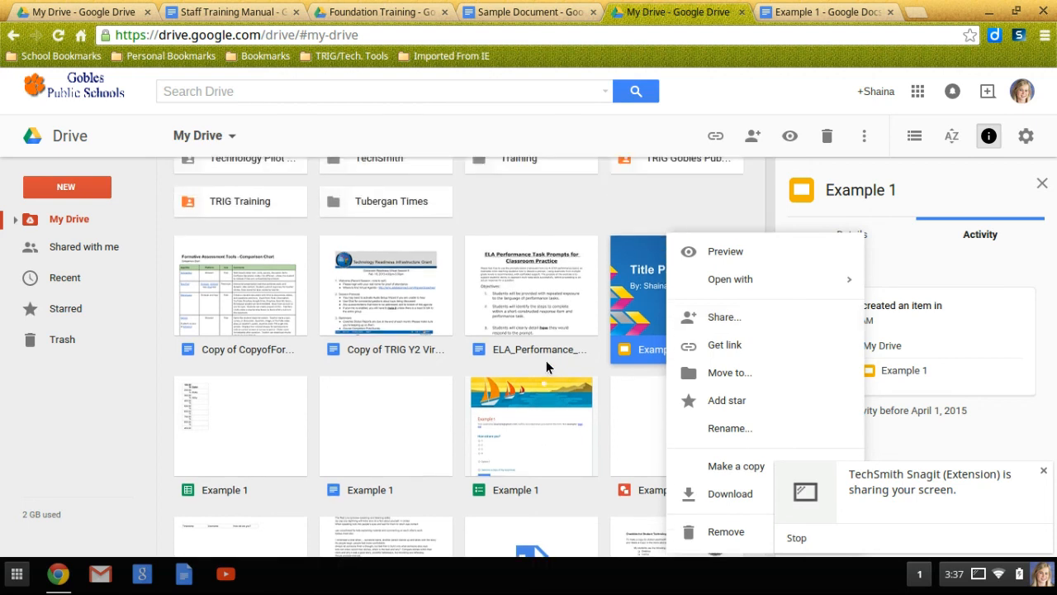
pyautogui.click(516, 248)
# Look at the Share option among the Training folder's actions and dismiss them
pyautogui.scroll(1, 541, 285)
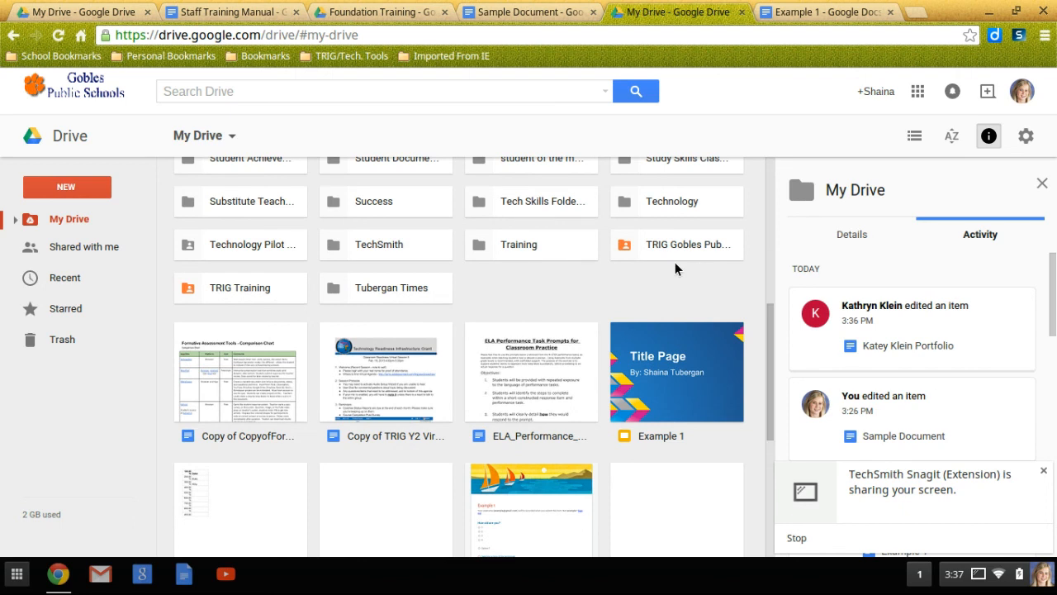
pyautogui.rightClick(568, 251)
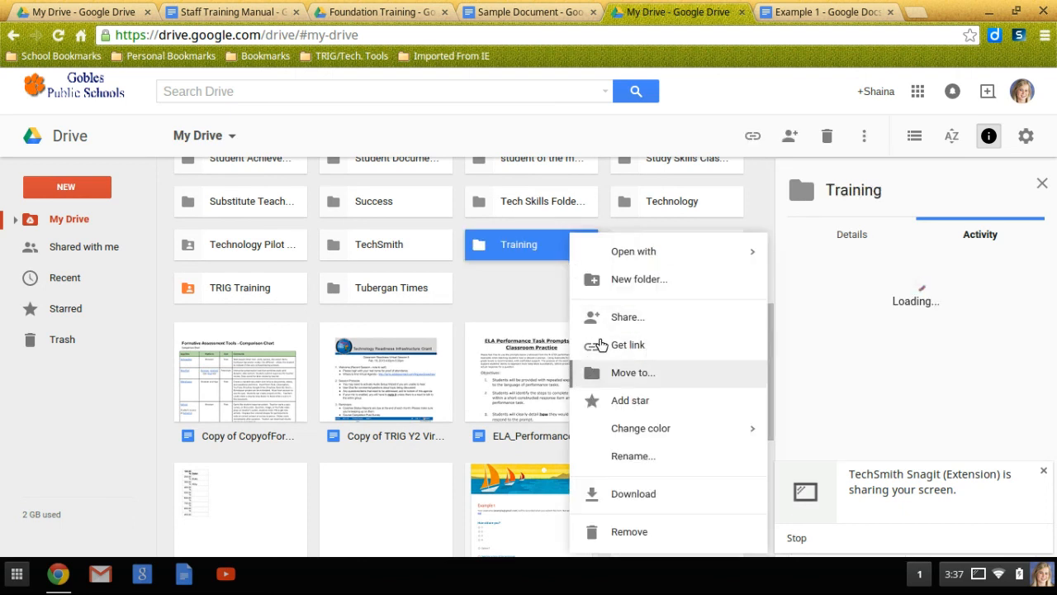
pyautogui.click(491, 309)
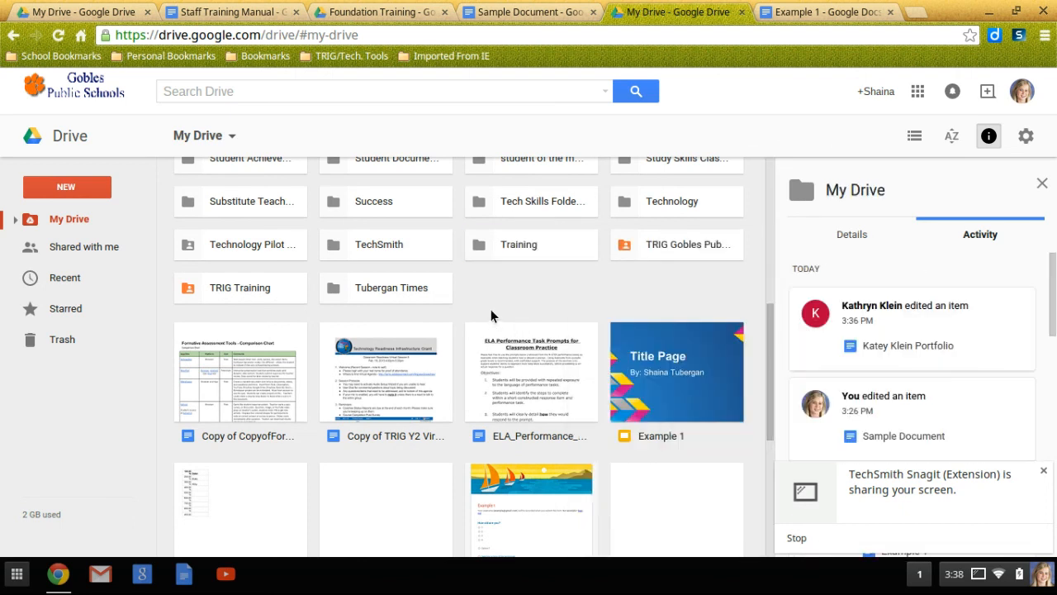